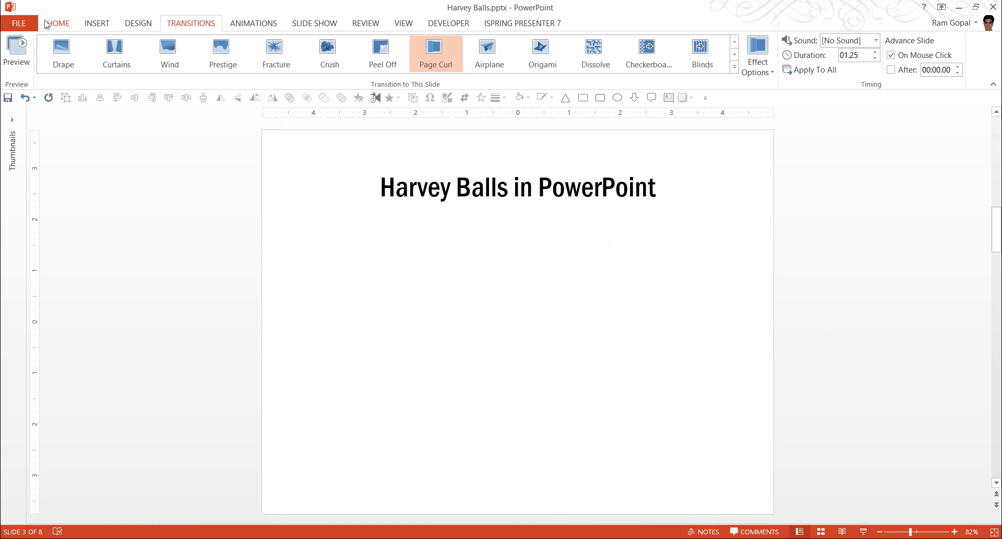
Draw a solid blue circle with the Oval shape below the title, left of centre.
{"action": "left_click", "coordinate": [50, 24]}
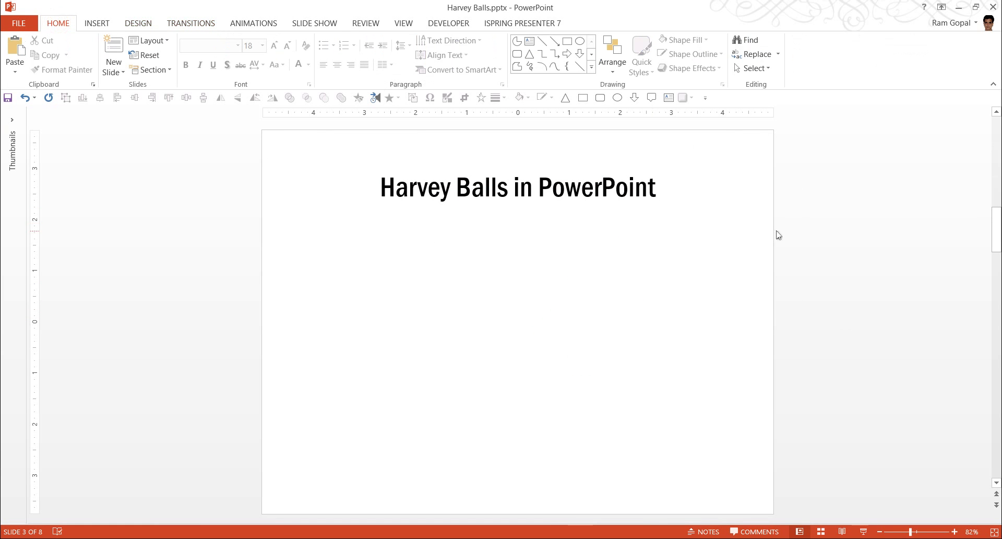
{"action": "left_click", "coordinate": [592, 67]}
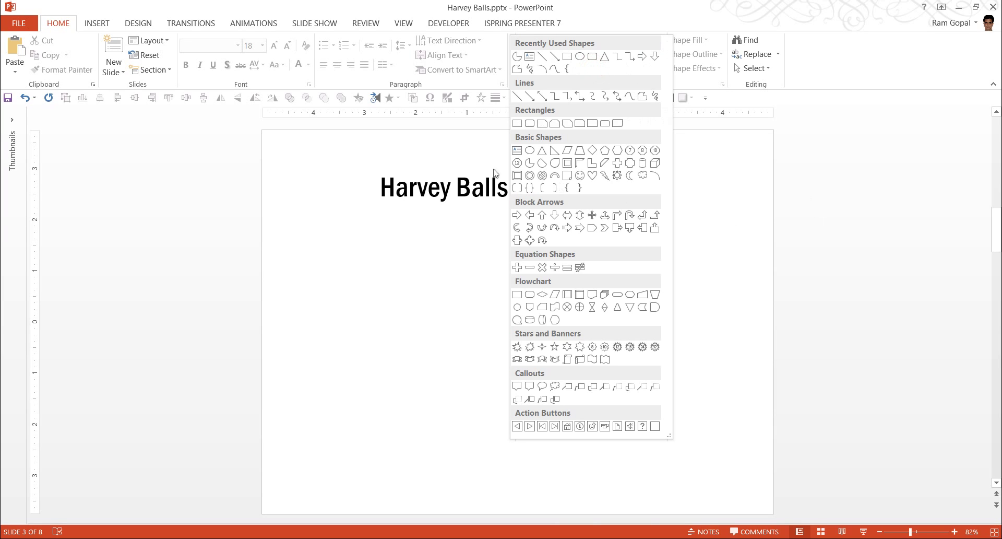
{"action": "left_click", "coordinate": [530, 151]}
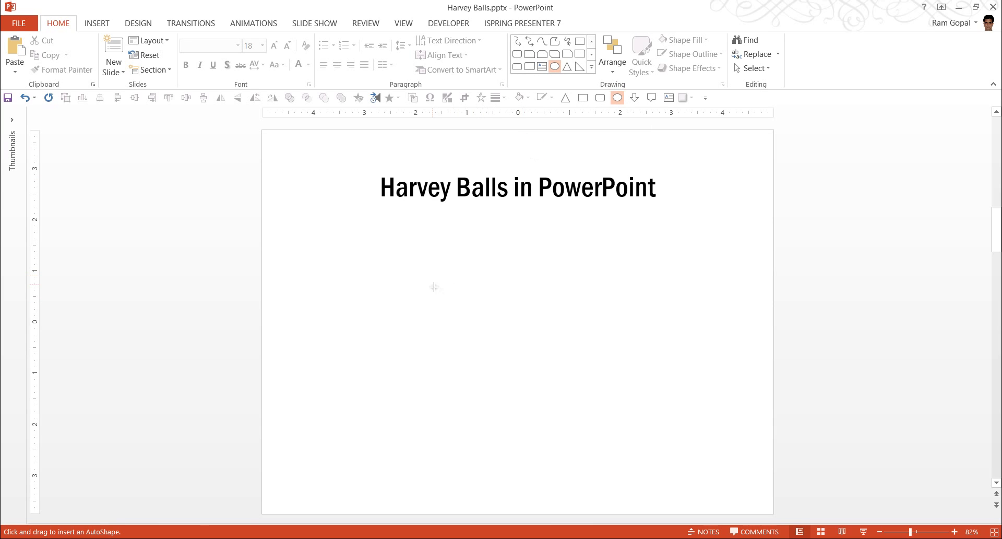
{"action": "left_click_drag", "start_coordinate": [412, 290], "coordinate": [444, 339]}
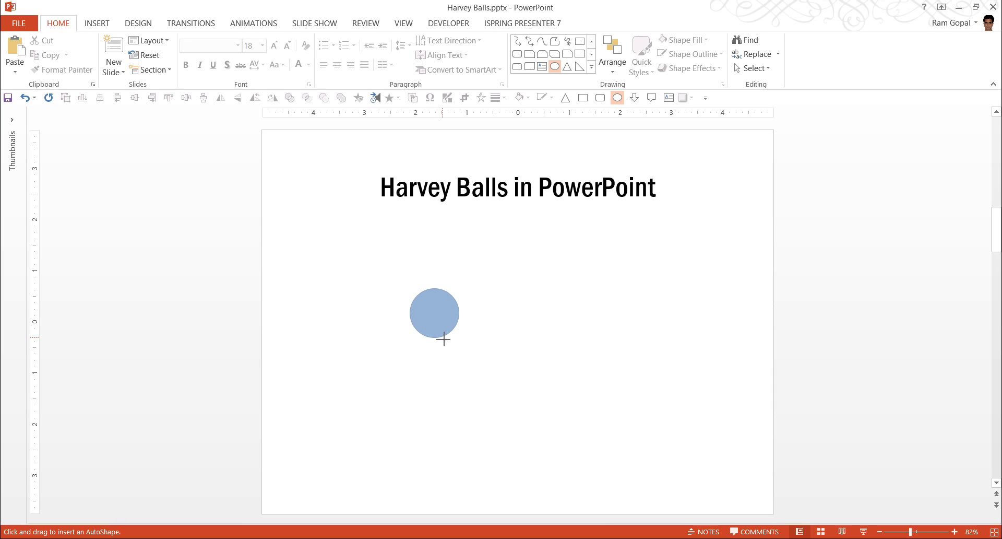
{"action": "left_click_drag", "start_coordinate": [444, 340], "coordinate": [444, 340]}
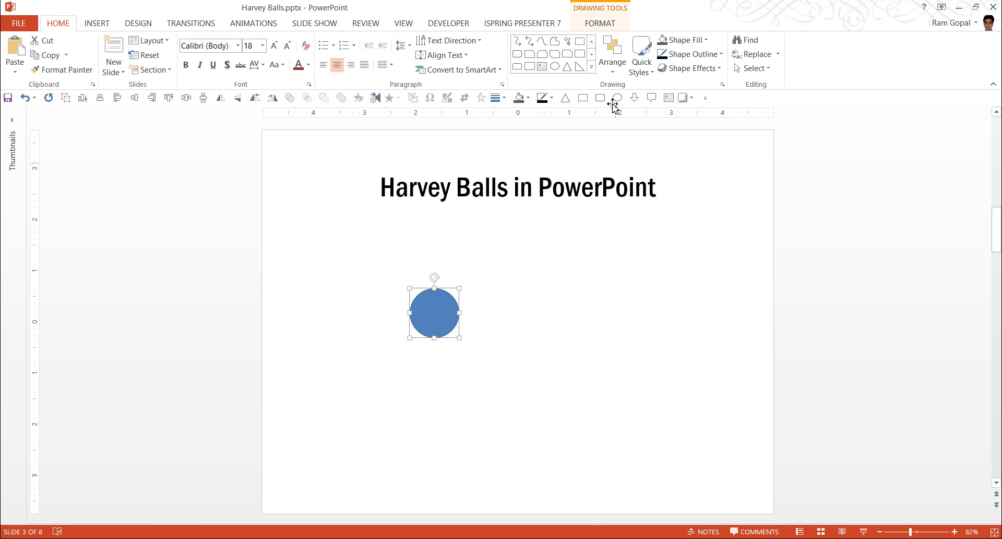
{"action": "left_click", "coordinate": [593, 67]}
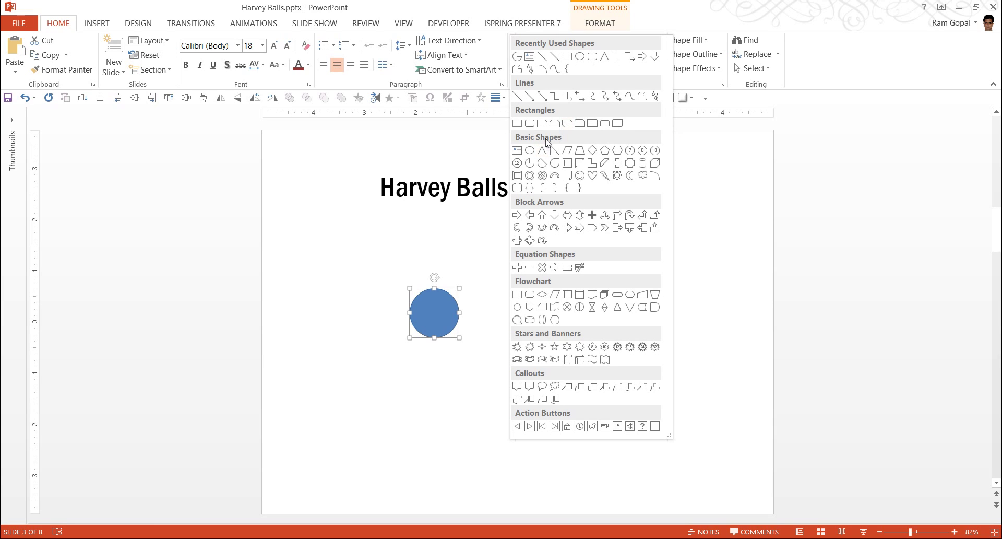
Draw a blue three-quarter Pie shape to the right of the circle.
{"action": "left_click", "coordinate": [530, 166]}
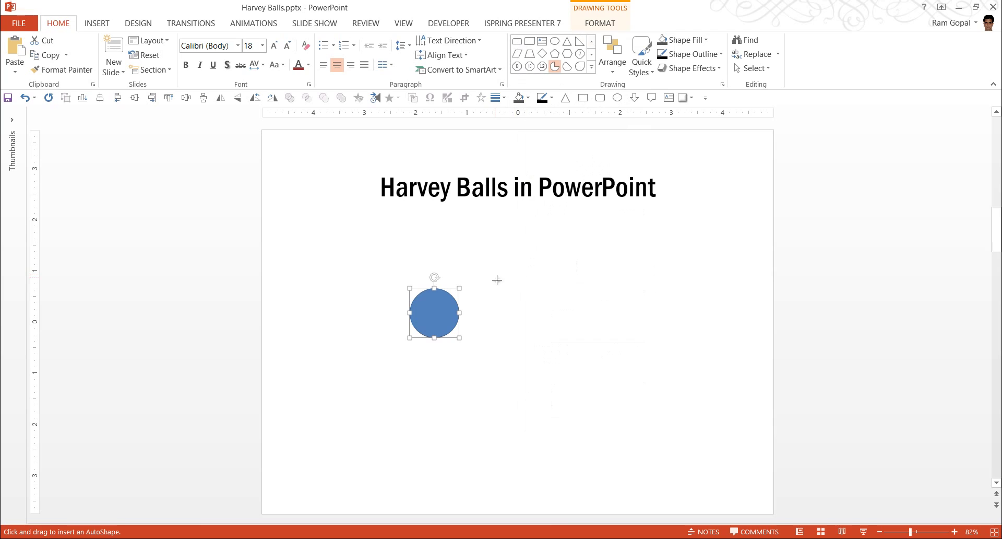
{"action": "left_click_drag", "start_coordinate": [495, 282], "coordinate": [546, 335]}
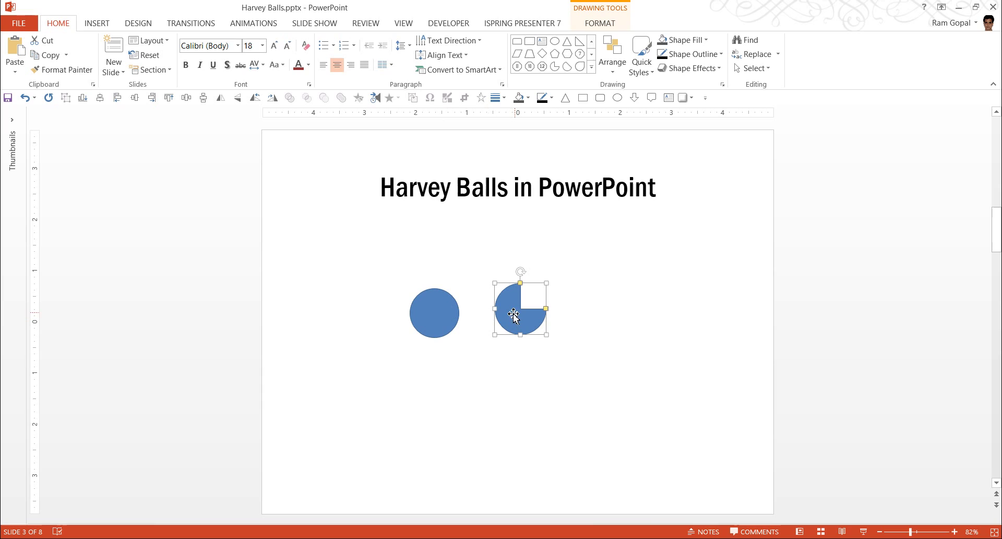
{"action": "left_click", "coordinate": [455, 302]}
{"action": "left_click", "coordinate": [600, 24]}
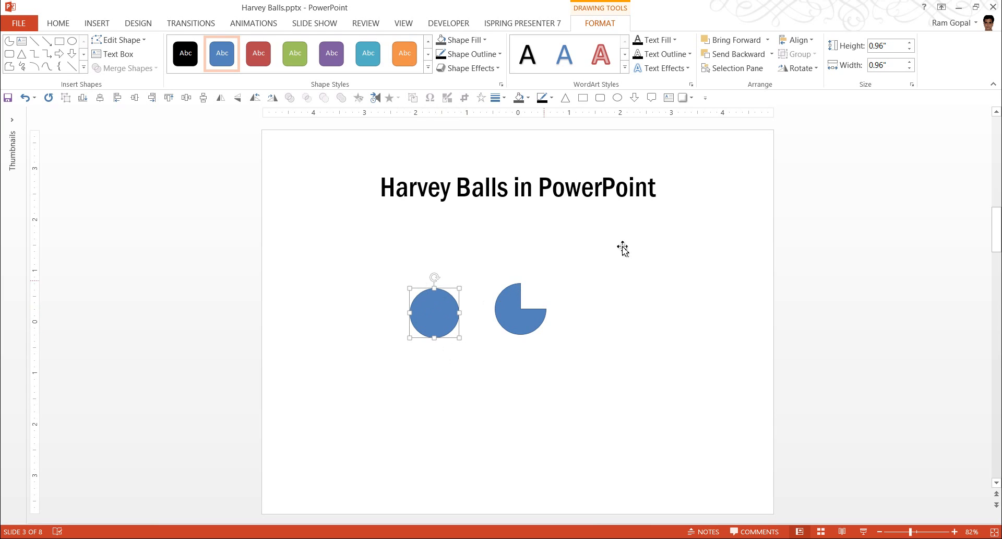
Set the circle's height and width both to 1".
{"action": "left_click", "coordinate": [895, 47]}
{"action": "type", "text": "1"}
{"action": "left_click", "coordinate": [894, 67]}
{"action": "type", "text": "1"}
{"action": "key", "text": "Return"}
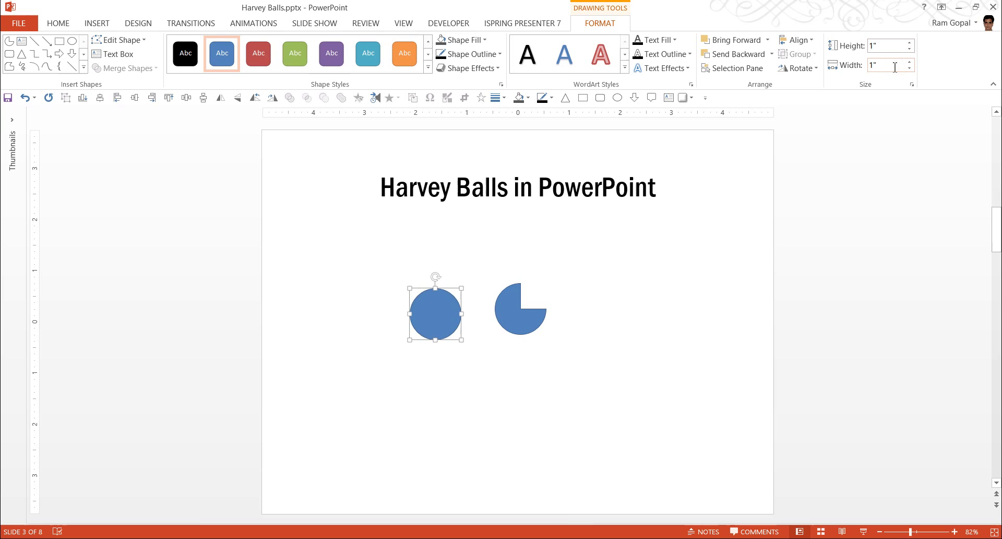
{"action": "left_click", "coordinate": [528, 326]}
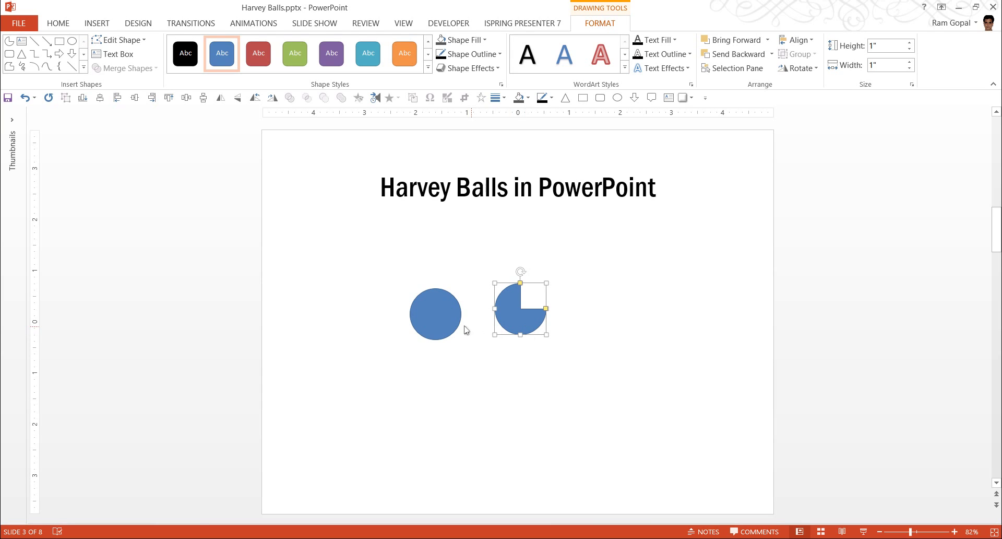
Give the circle a light grey fill and a black 2¼ pt outline.
{"action": "left_click", "coordinate": [447, 308]}
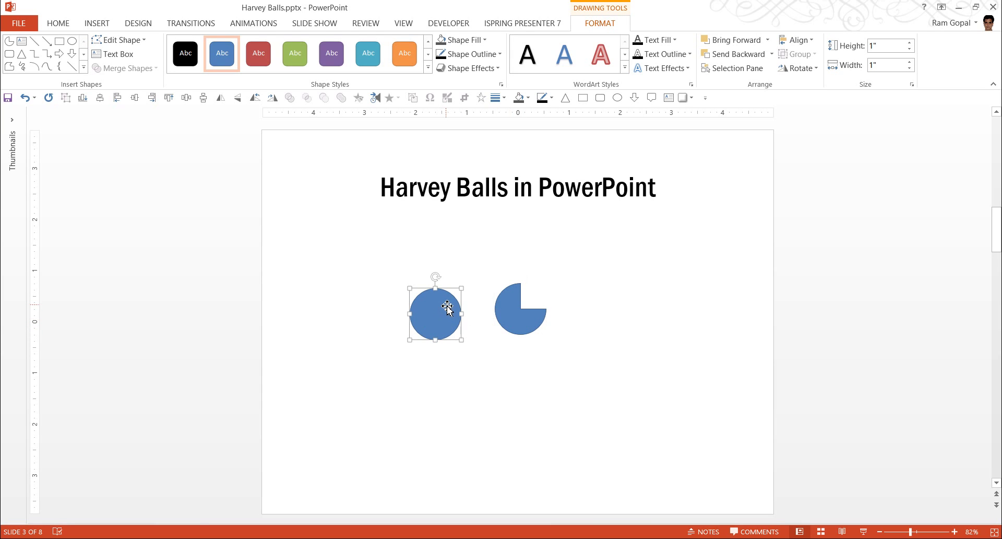
{"action": "left_click", "coordinate": [66, 24]}
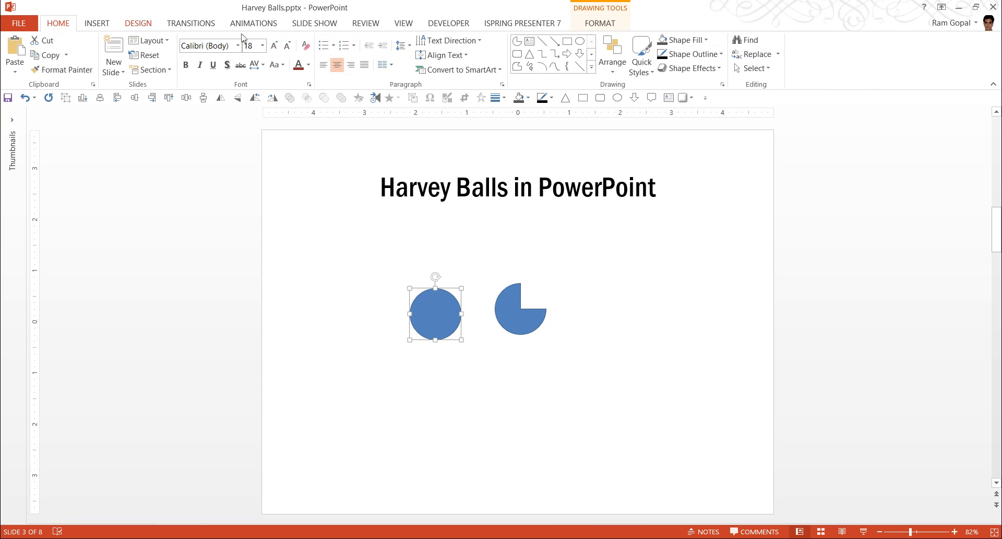
{"action": "left_click", "coordinate": [698, 40]}
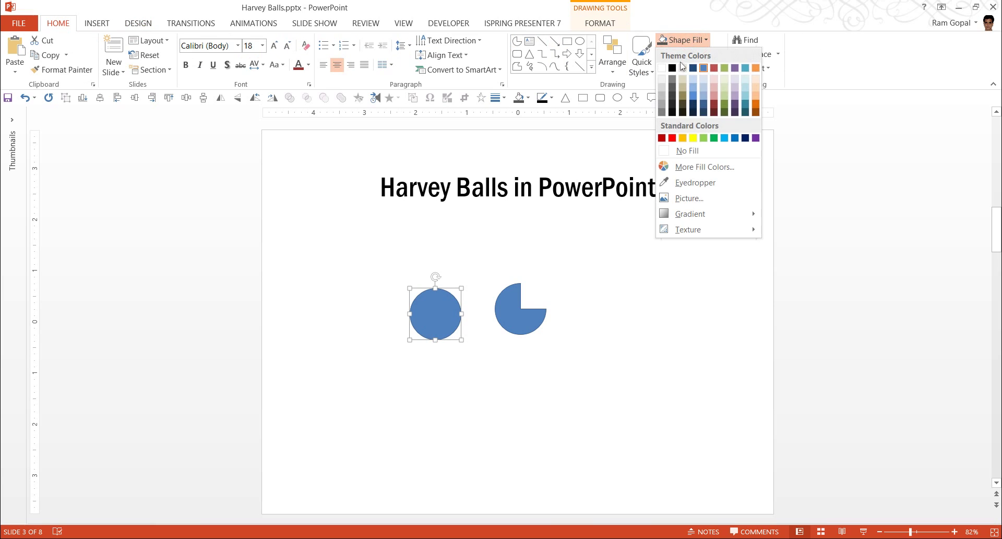
{"action": "left_click", "coordinate": [661, 89]}
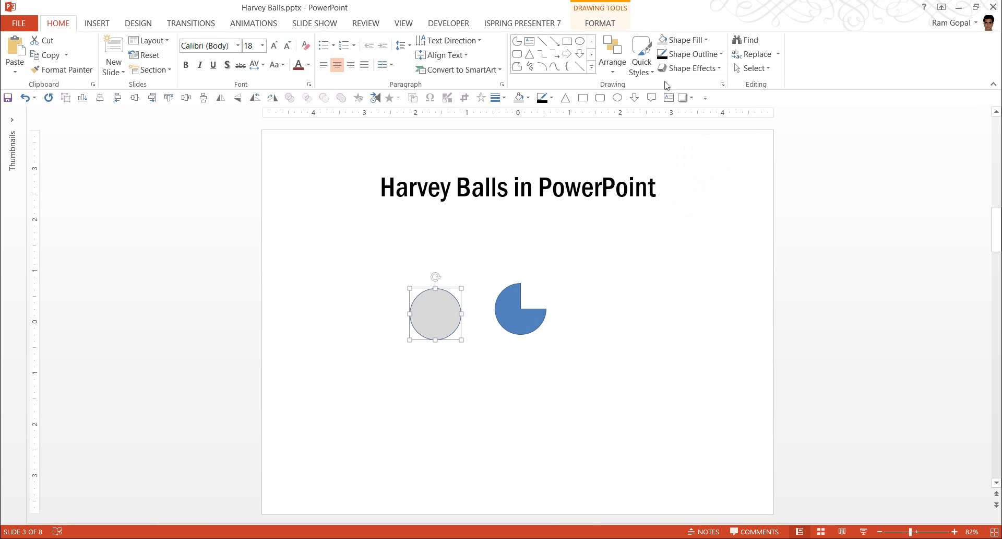
{"action": "left_click", "coordinate": [691, 56]}
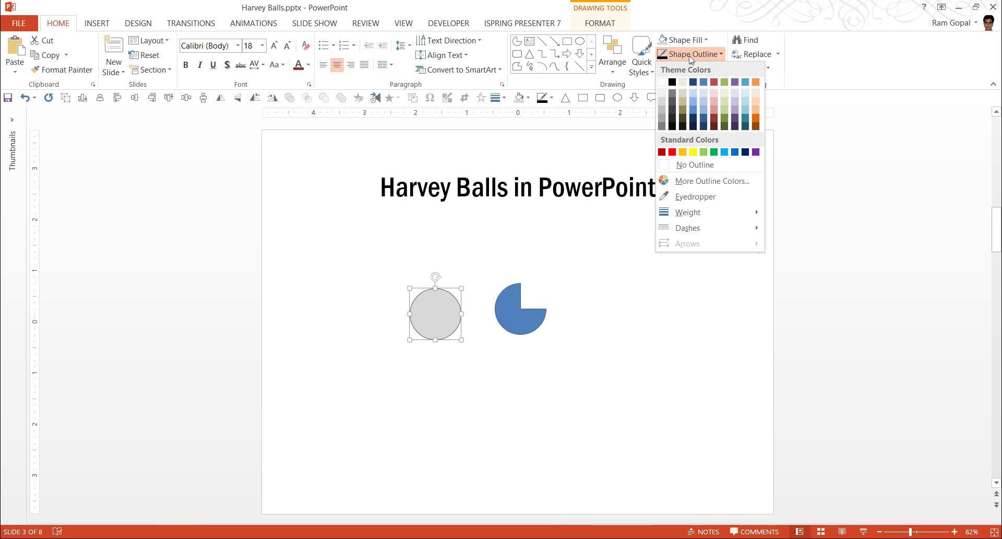
{"action": "left_click", "coordinate": [673, 82]}
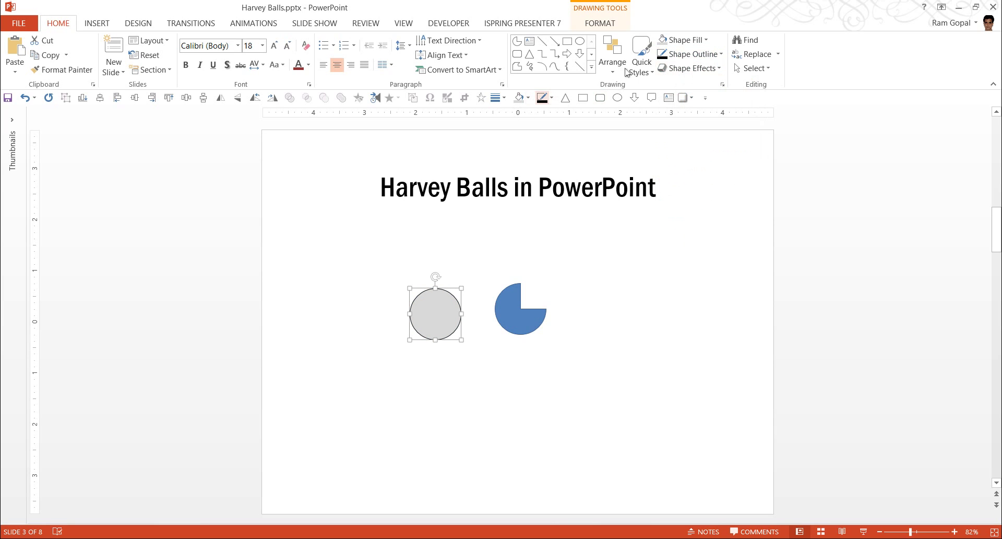
{"action": "left_click", "coordinate": [678, 55]}
{"action": "mouse_move", "coordinate": [684, 212]}
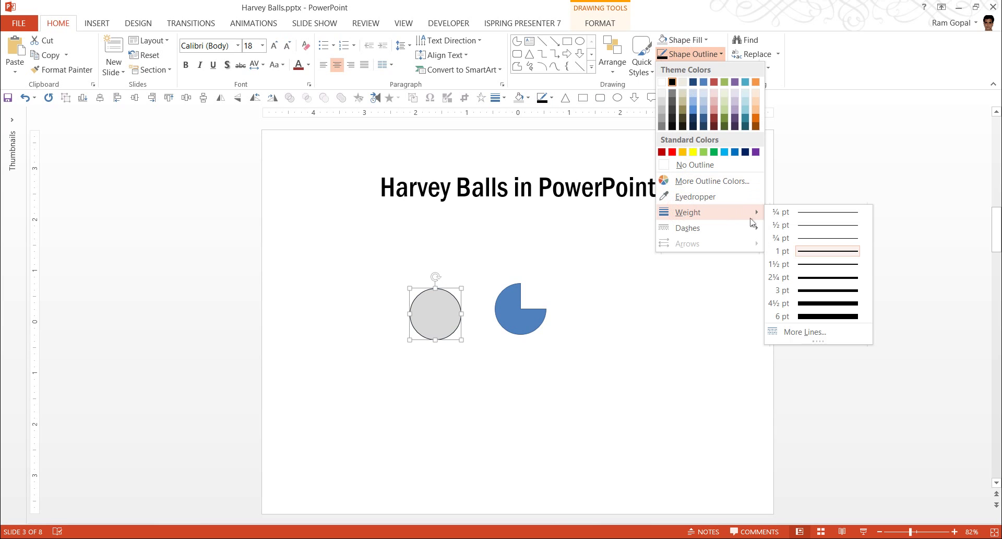
{"action": "left_click", "coordinate": [813, 277]}
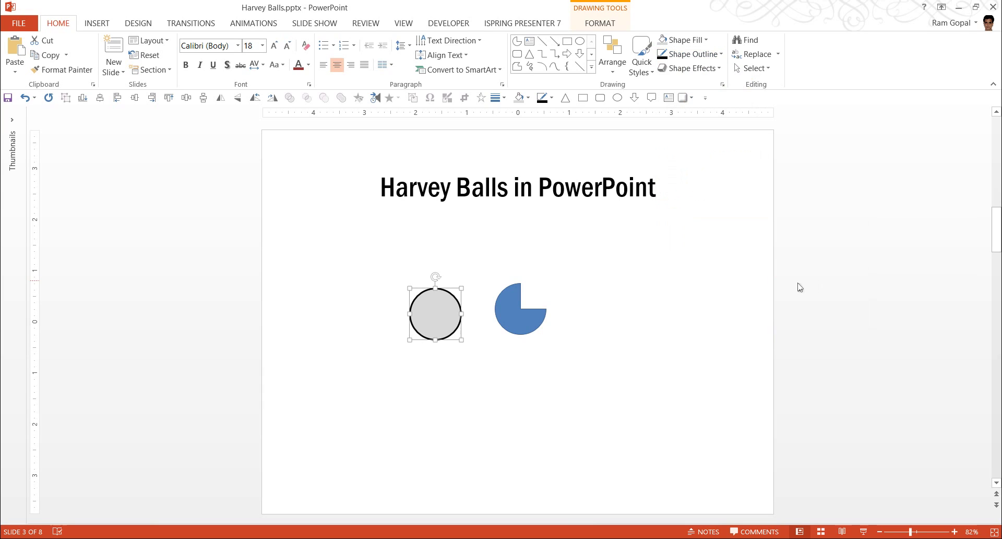
Fill the pie dark grey with no outline and move it over the circle.
{"action": "left_click", "coordinate": [527, 327]}
{"action": "left_click", "coordinate": [687, 40]}
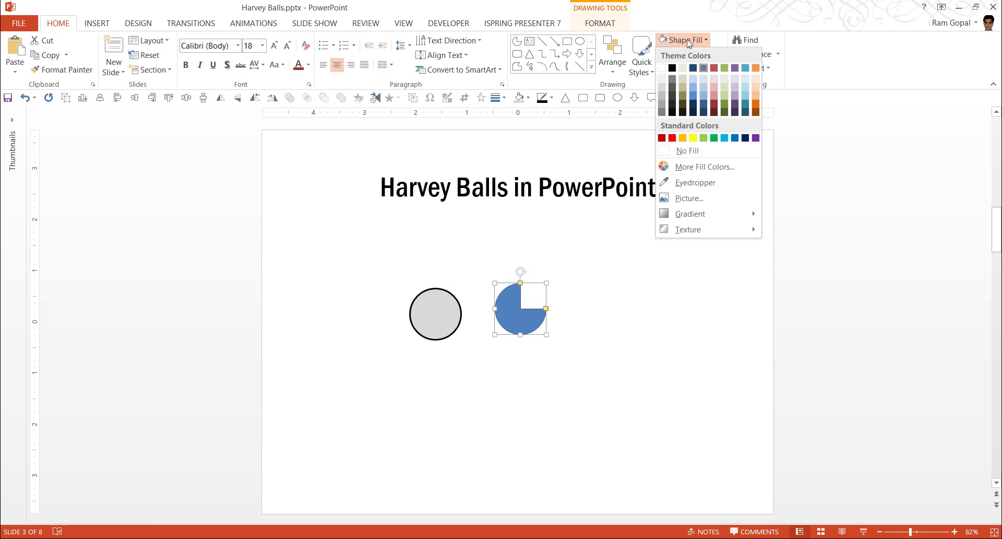
{"action": "left_click", "coordinate": [672, 89]}
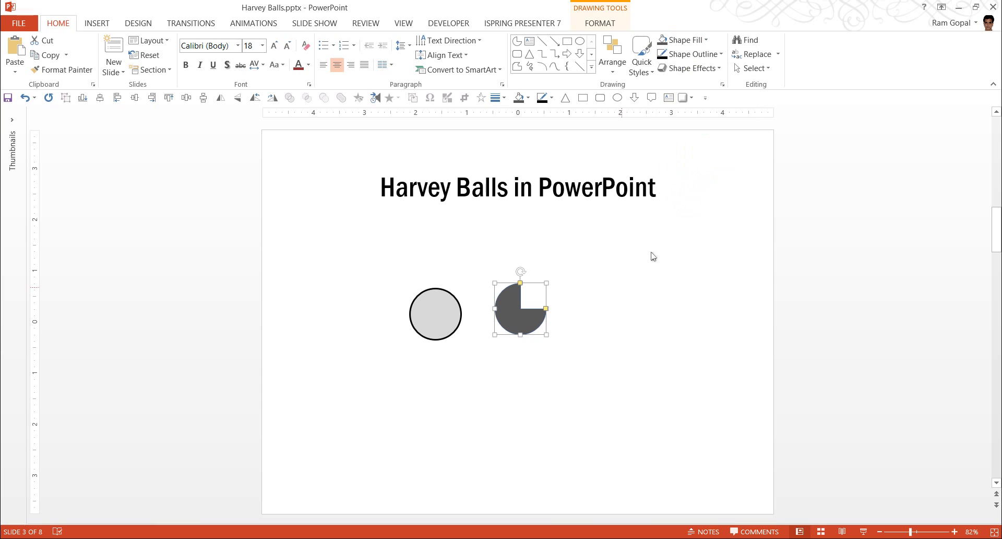
{"action": "left_click", "coordinate": [707, 56]}
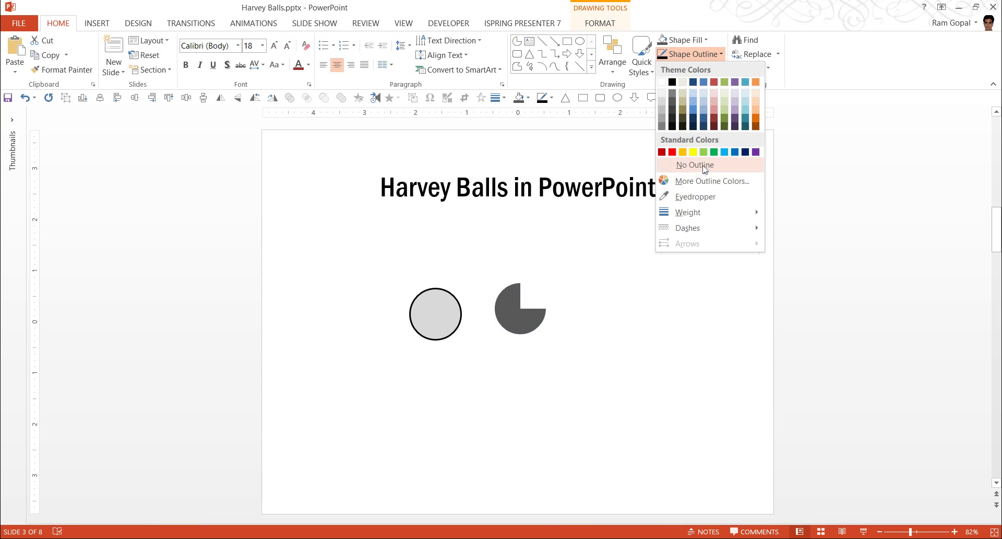
{"action": "left_click", "coordinate": [692, 163]}
{"action": "left_click", "coordinate": [634, 299]}
{"action": "left_click_drag", "start_coordinate": [535, 327], "coordinate": [450, 331]}
Select the pie and circle together and align their centres.
{"action": "left_click", "coordinate": [504, 344]}
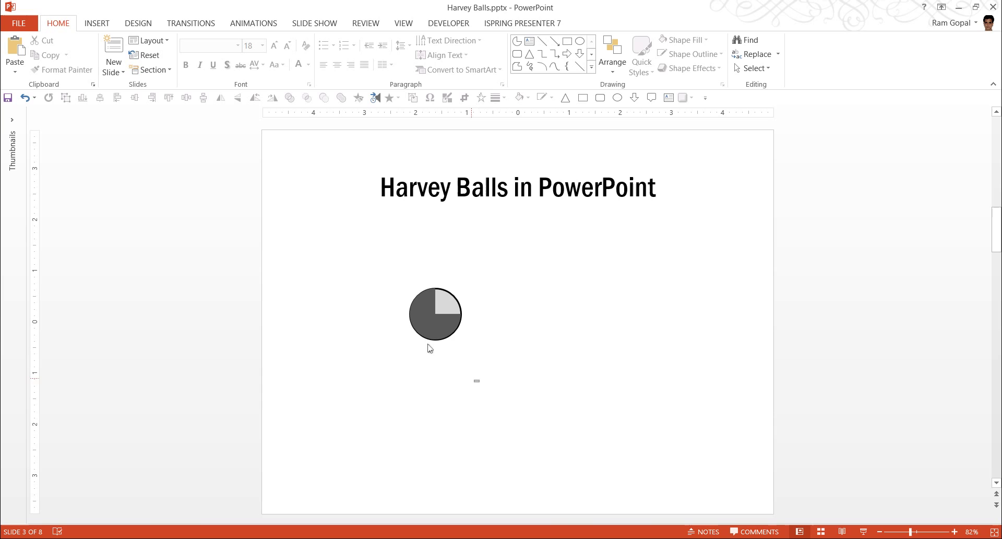
{"action": "left_click_drag", "start_coordinate": [479, 381], "coordinate": [368, 258]}
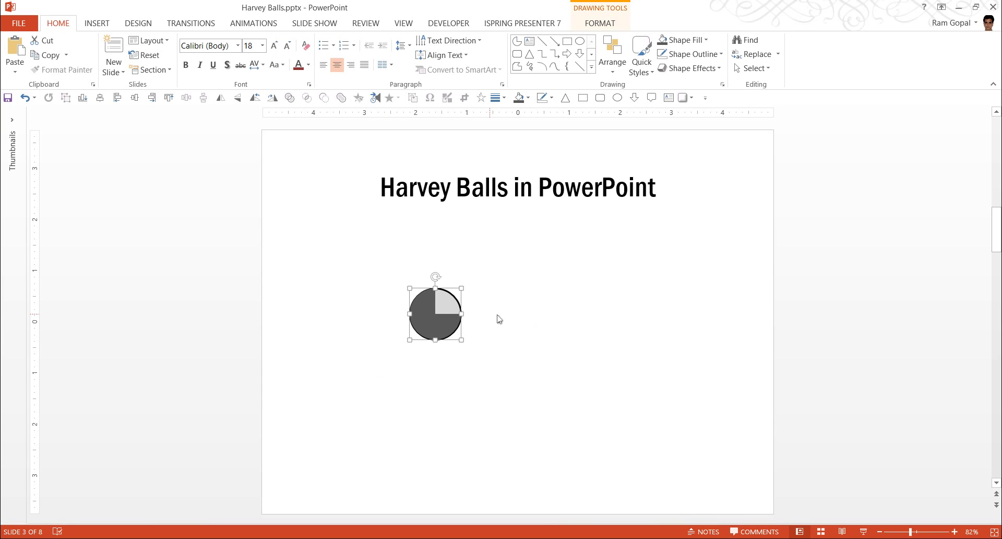
{"action": "left_click", "coordinate": [613, 52]}
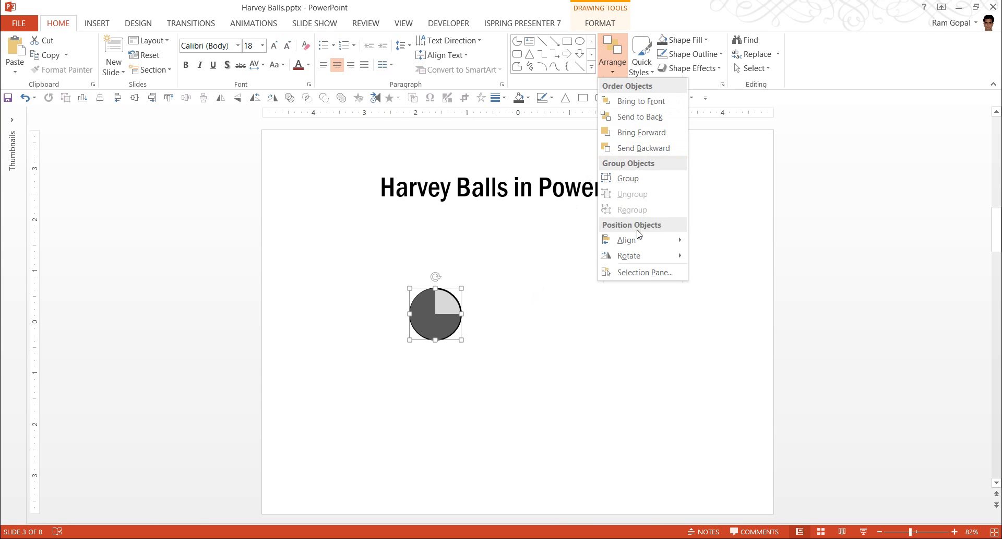
{"action": "mouse_move", "coordinate": [638, 236]}
{"action": "left_click", "coordinate": [760, 259]}
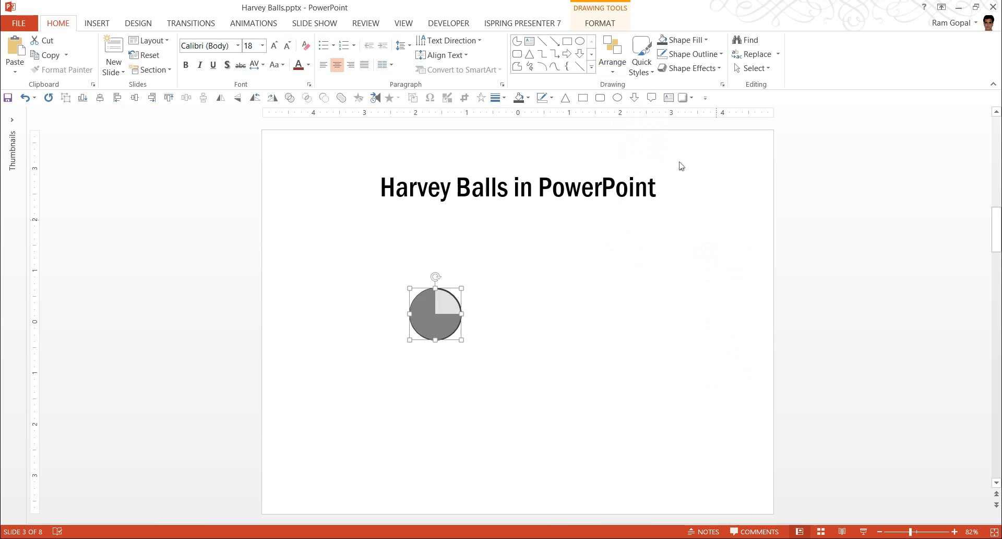
{"action": "left_click", "coordinate": [613, 52]}
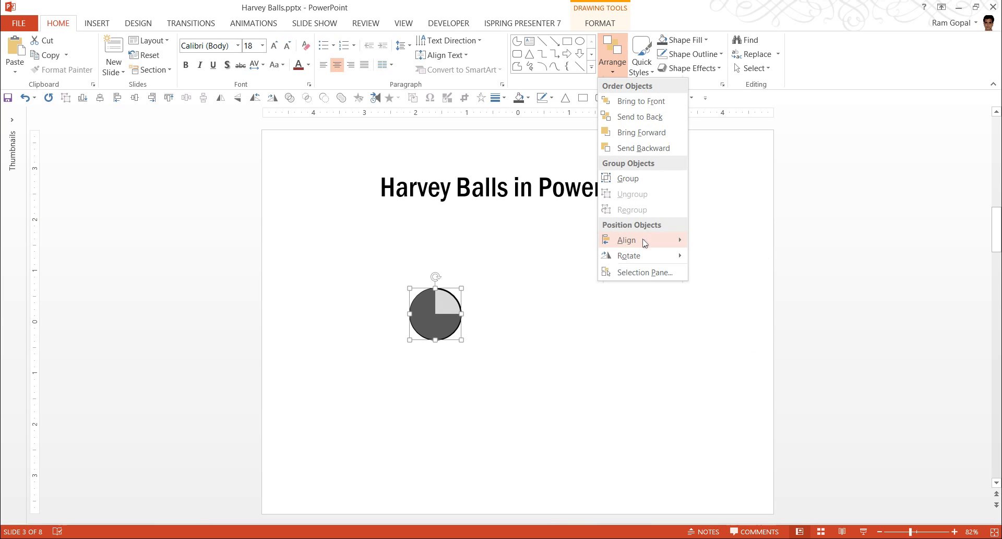
{"action": "left_click", "coordinate": [735, 305]}
{"action": "left_click", "coordinate": [524, 343]}
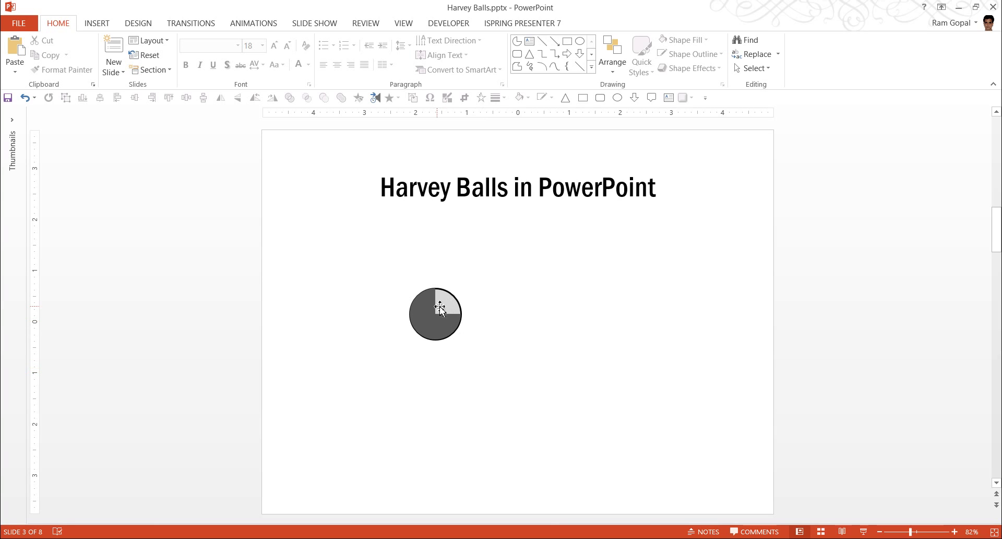
Group the two pieces with Ctrl+G and place a copy of the ball to its right.
{"action": "left_click_drag", "start_coordinate": [497, 393], "coordinate": [386, 243]}
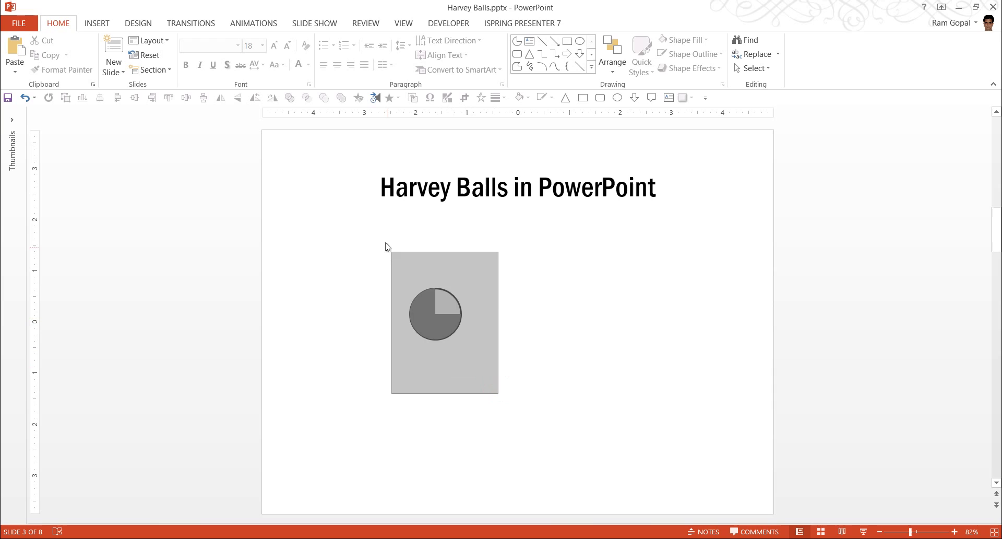
{"action": "key", "text": "ctrl+g"}
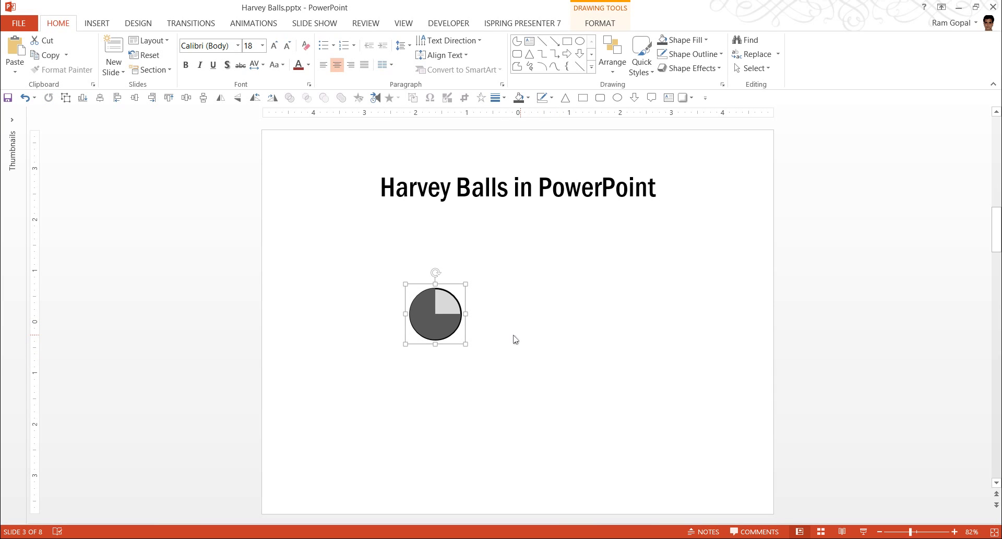
{"action": "left_click", "coordinate": [431, 324]}
{"action": "left_click_drag", "start_coordinate": [431, 324], "coordinate": [536, 327]}
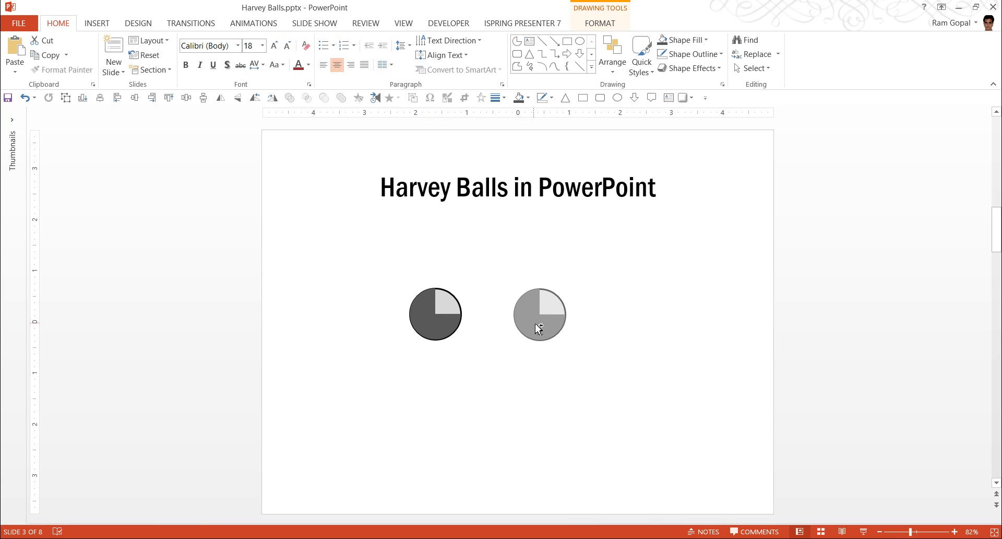
{"action": "left_click_drag", "start_coordinate": [536, 324], "coordinate": [535, 324]}
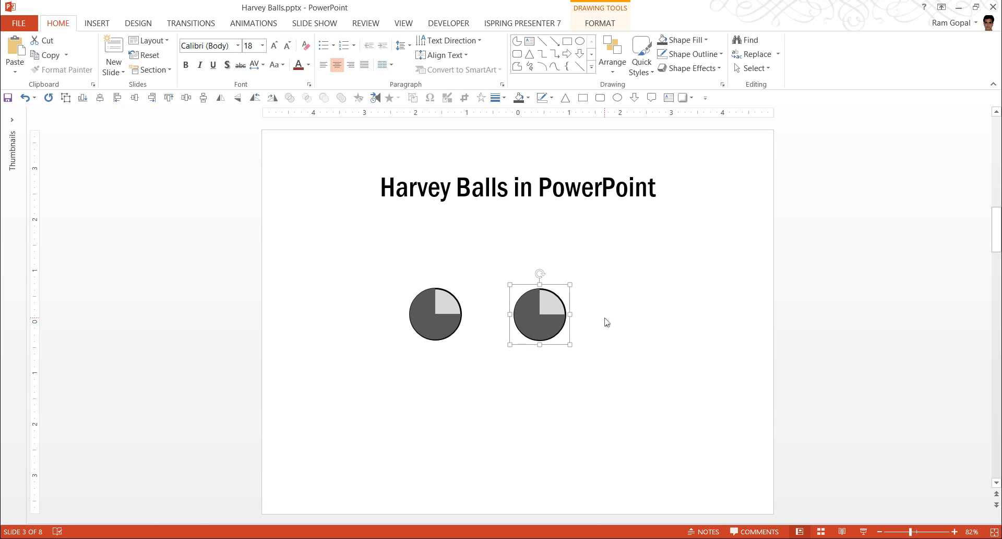
Drag the right ball's pie adjustment handle until its wedge covers exactly half.
{"action": "left_click", "coordinate": [557, 328]}
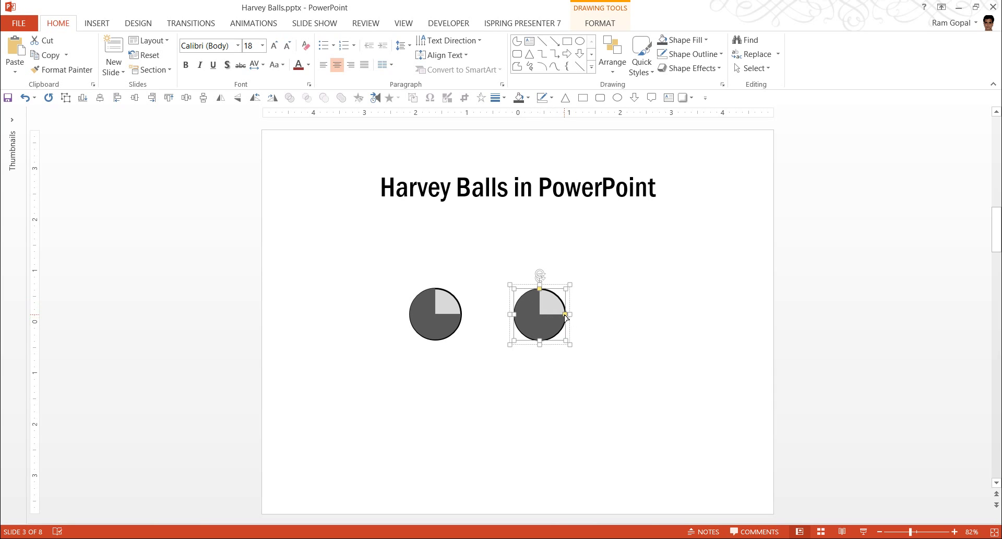
{"action": "left_click_drag", "start_coordinate": [565, 315], "coordinate": [558, 332]}
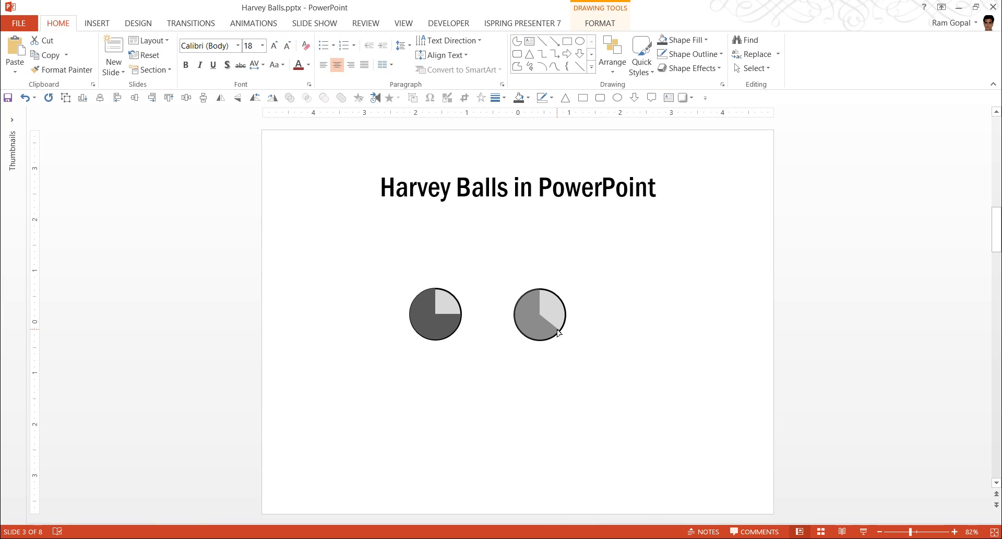
{"action": "mouse_move", "coordinate": [558, 332]}
{"action": "left_mouse_down"}
{"action": "mouse_move", "coordinate": [528, 339]}
{"action": "mouse_move", "coordinate": [517, 318]}
{"action": "mouse_move", "coordinate": [540, 341]}
{"action": "left_mouse_up"}
{"action": "left_click", "coordinate": [568, 349]}
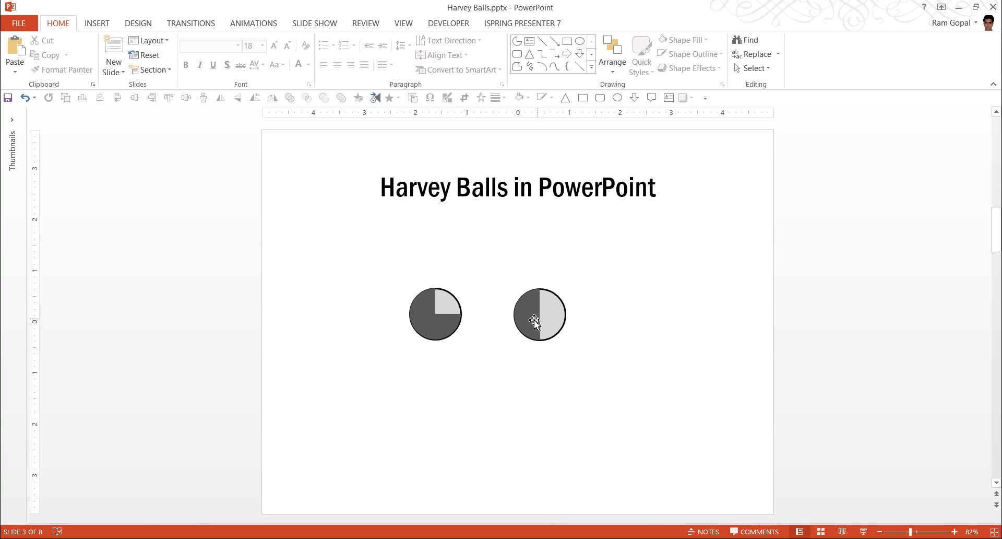
Fill the left ball's quarter wedge Dark Red and its larger piece White.
{"action": "left_click", "coordinate": [449, 303]}
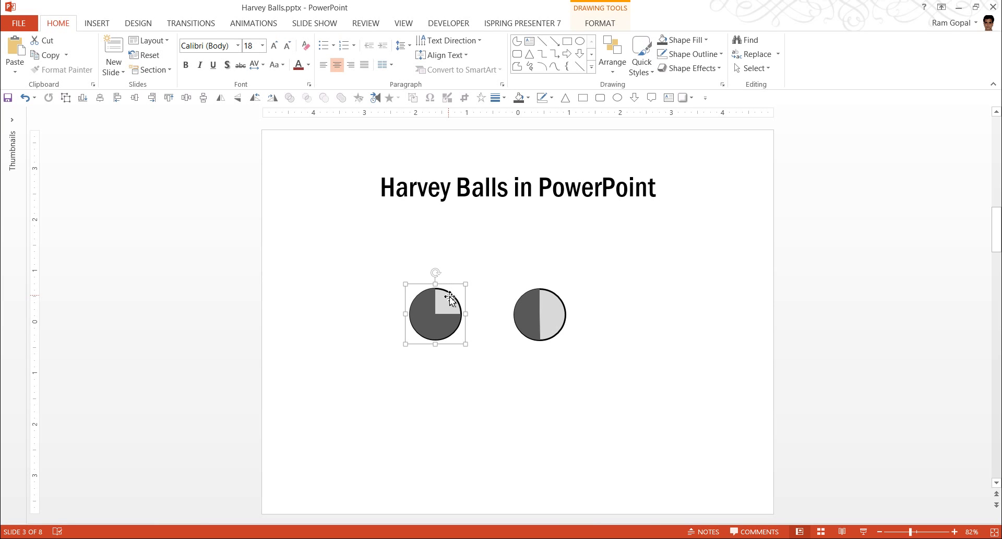
{"action": "left_click", "coordinate": [450, 302]}
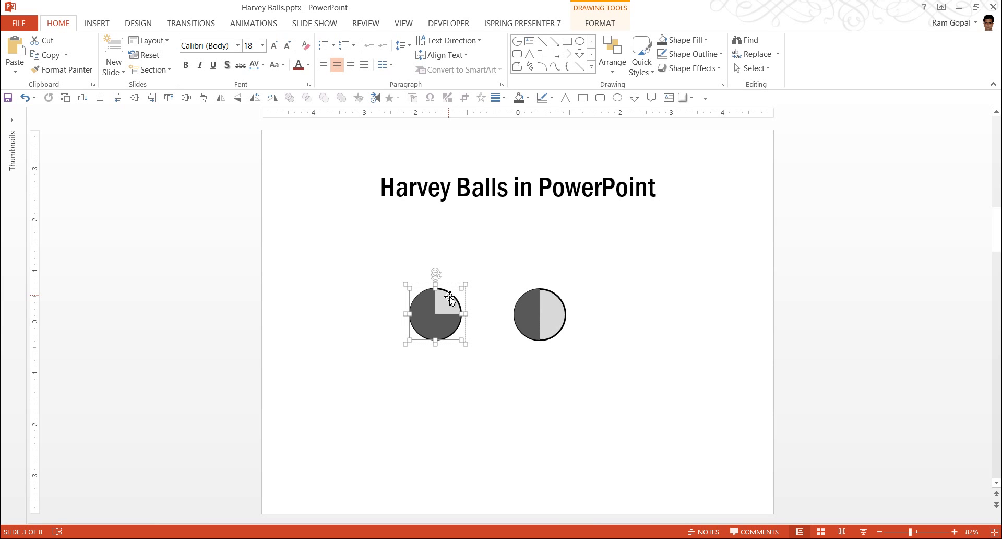
{"action": "left_click", "coordinate": [687, 42]}
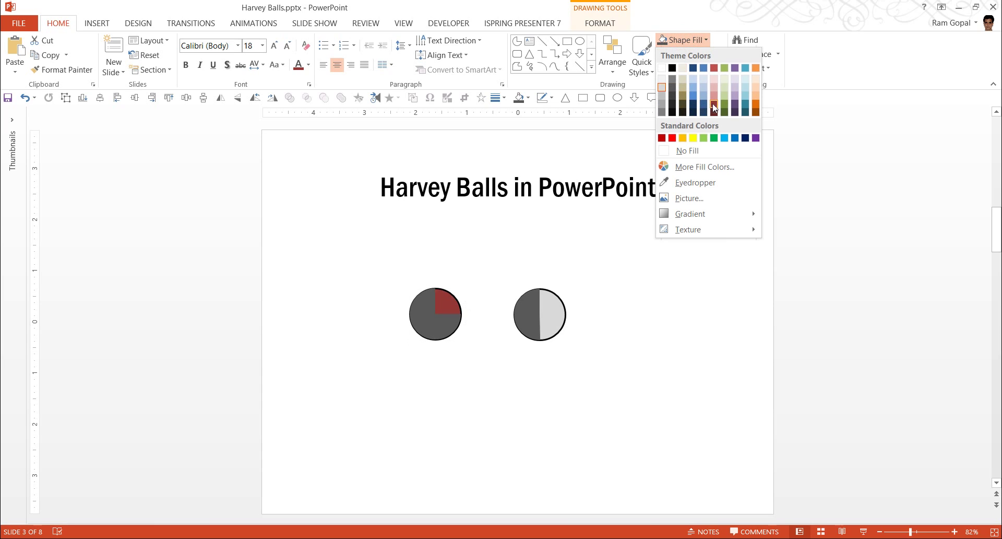
{"action": "left_click", "coordinate": [714, 107]}
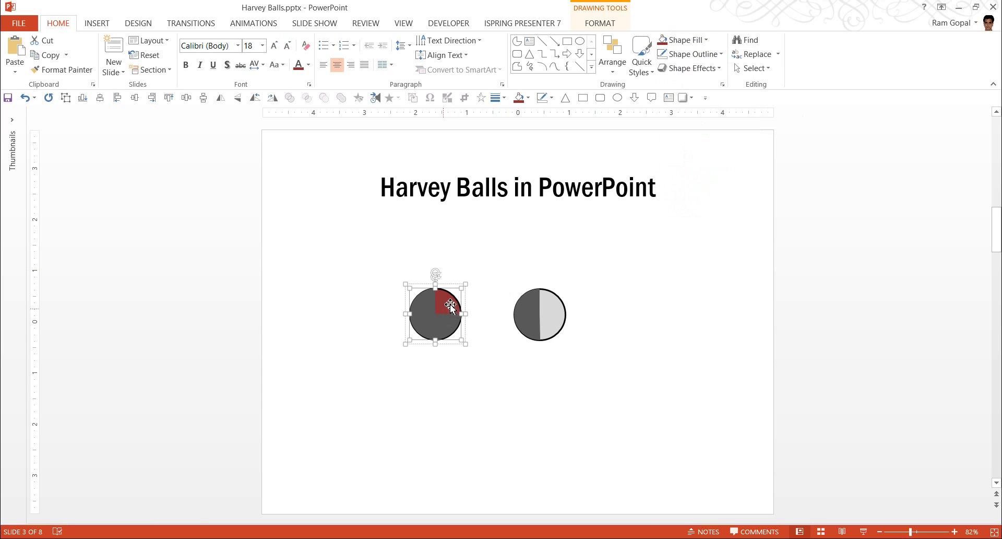
{"action": "left_click", "coordinate": [698, 47]}
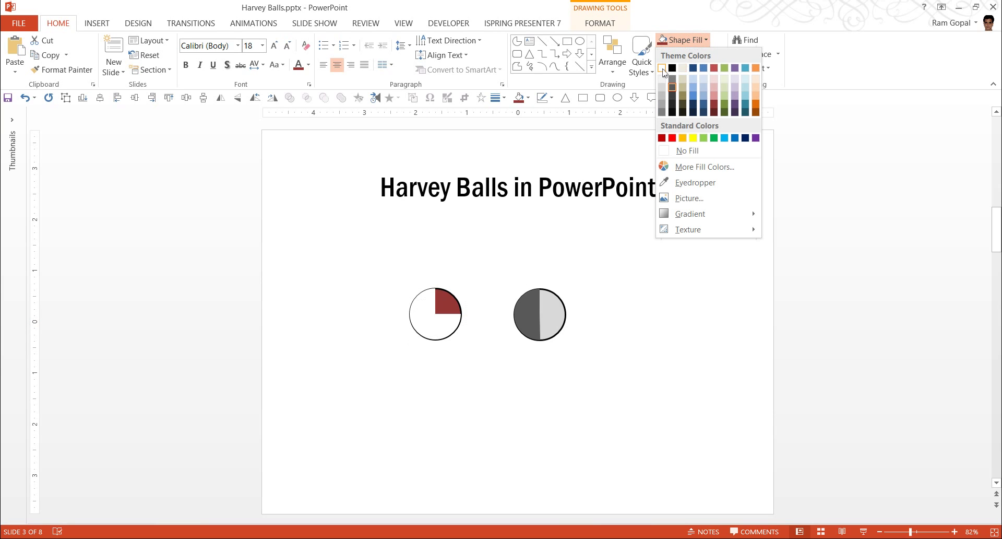
{"action": "left_click", "coordinate": [661, 68]}
{"action": "left_click", "coordinate": [473, 340]}
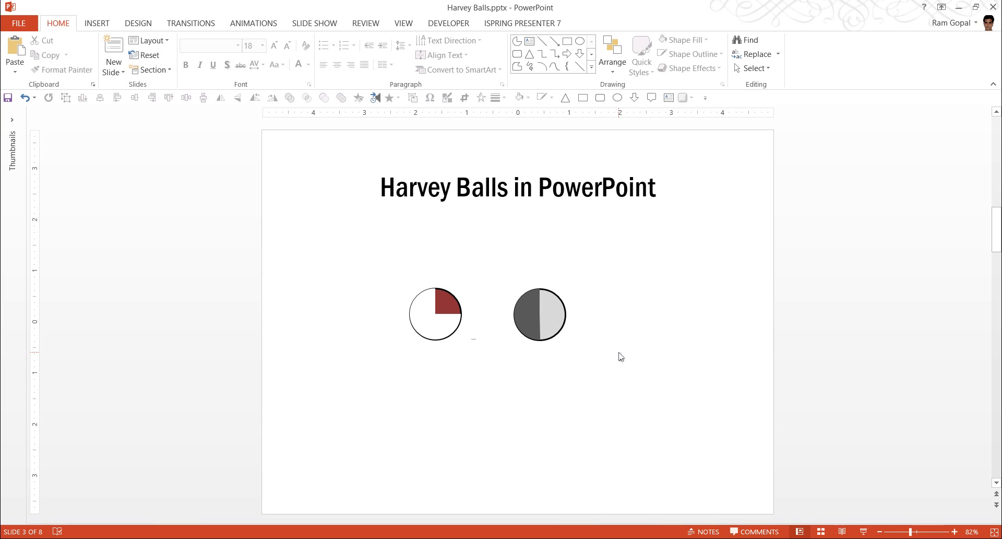
Go to slide 4, Burn down chart, and inspect its Completed and Target per month values.
{"action": "scroll", "coordinate": [621, 357], "scroll_direction": "down", "scroll_amount": 1}
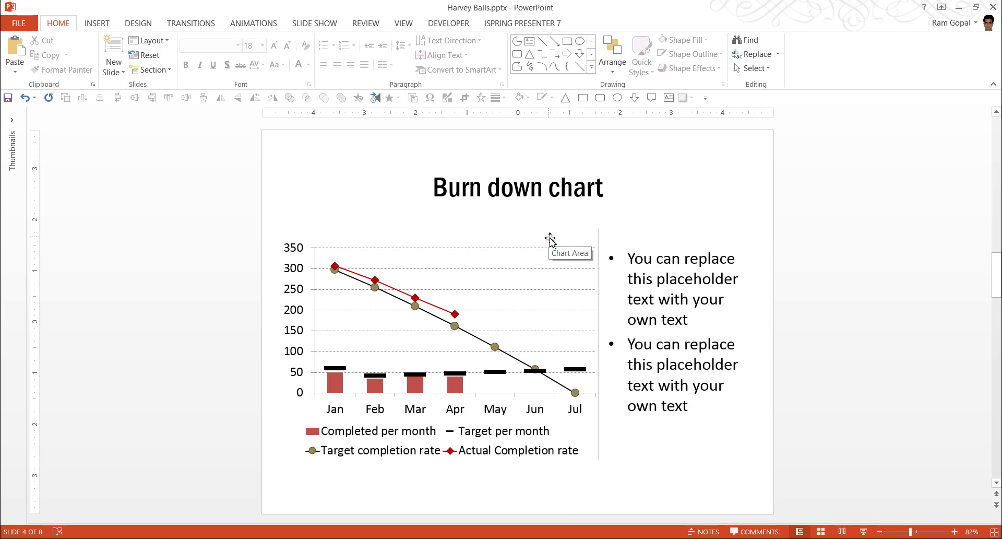
{"action": "mouse_move", "coordinate": [340, 385]}
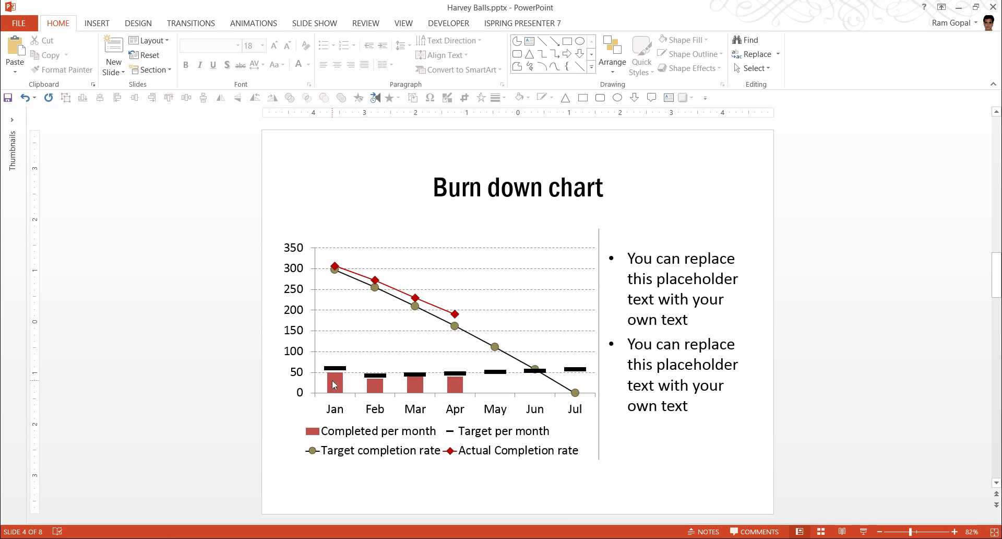
{"action": "left_click", "coordinate": [334, 385]}
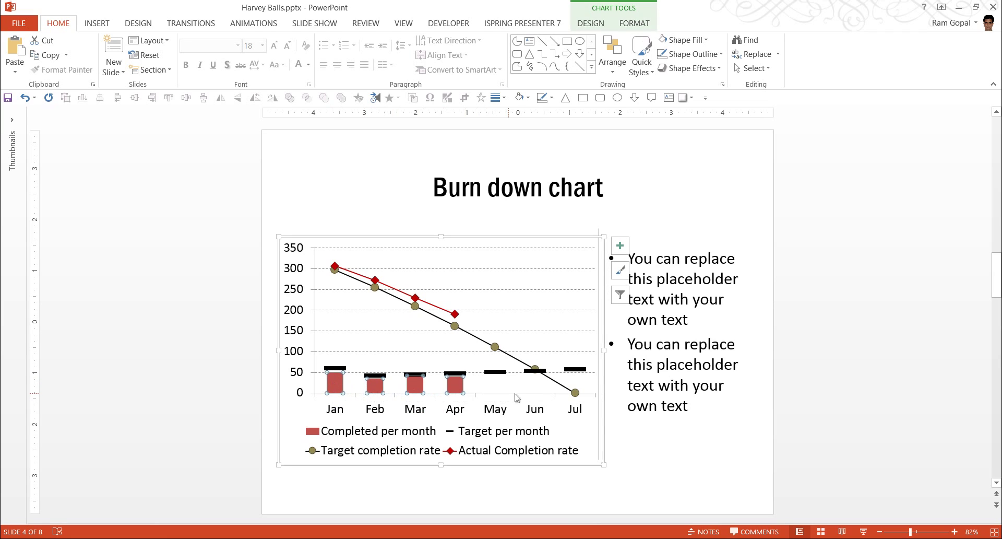
{"action": "left_click", "coordinate": [339, 368]}
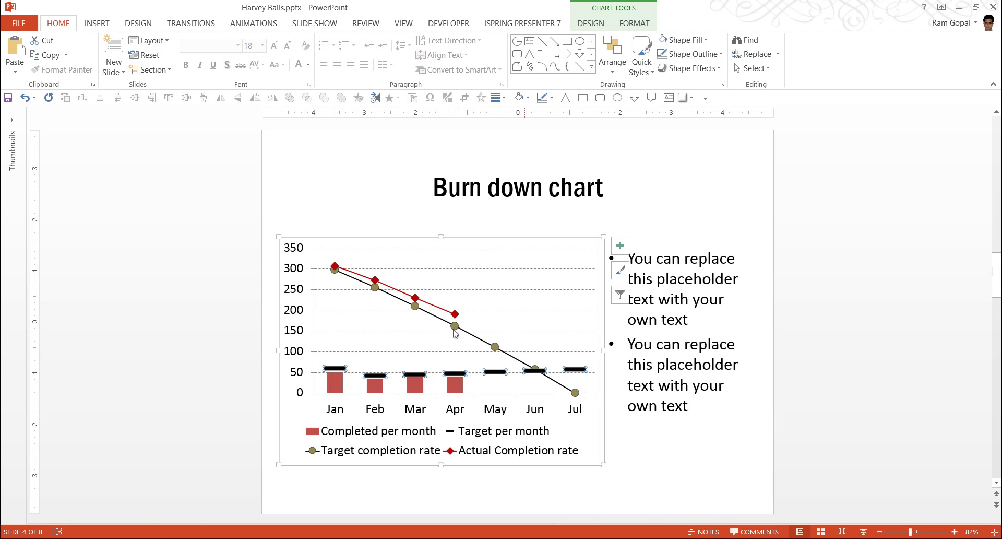
{"action": "mouse_move", "coordinate": [575, 398]}
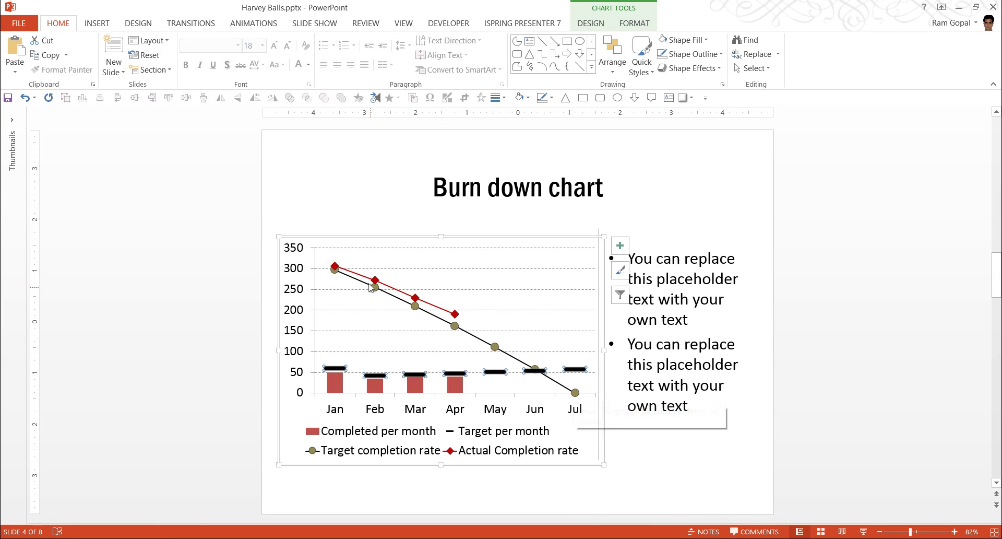
{"action": "mouse_move", "coordinate": [454, 315]}
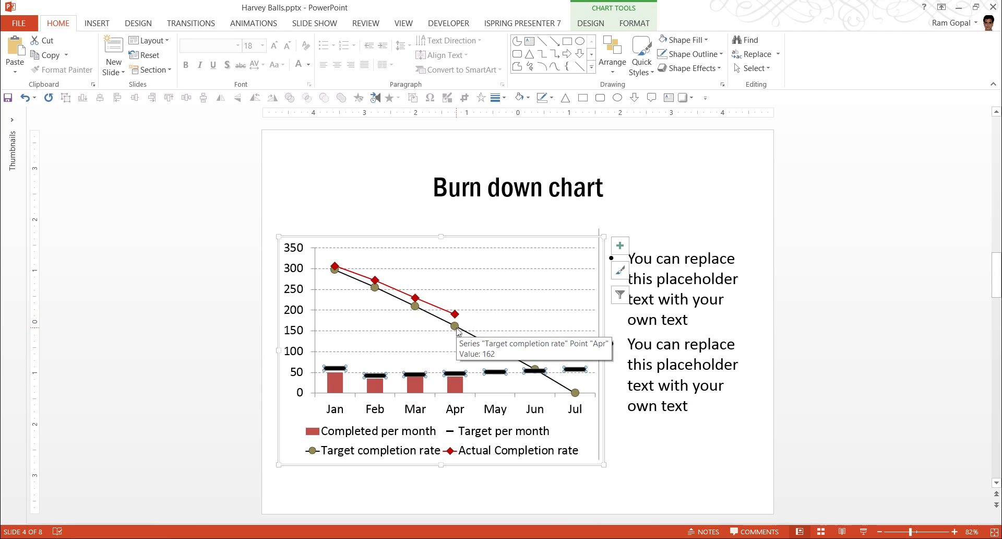
{"action": "mouse_move", "coordinate": [455, 380]}
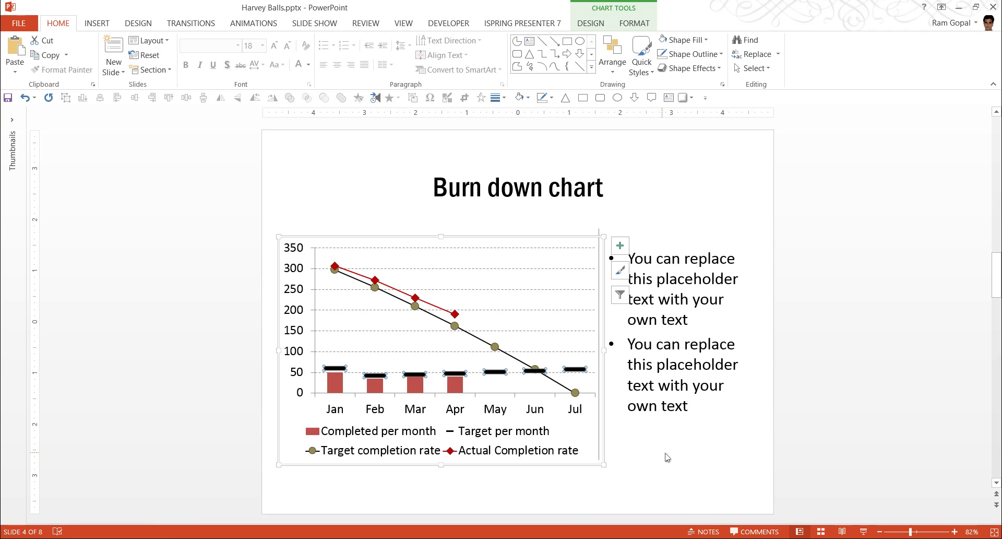
Open the burn down chart's data sheet and set the January target in B2 to 80.
{"action": "right_click", "coordinate": [547, 241]}
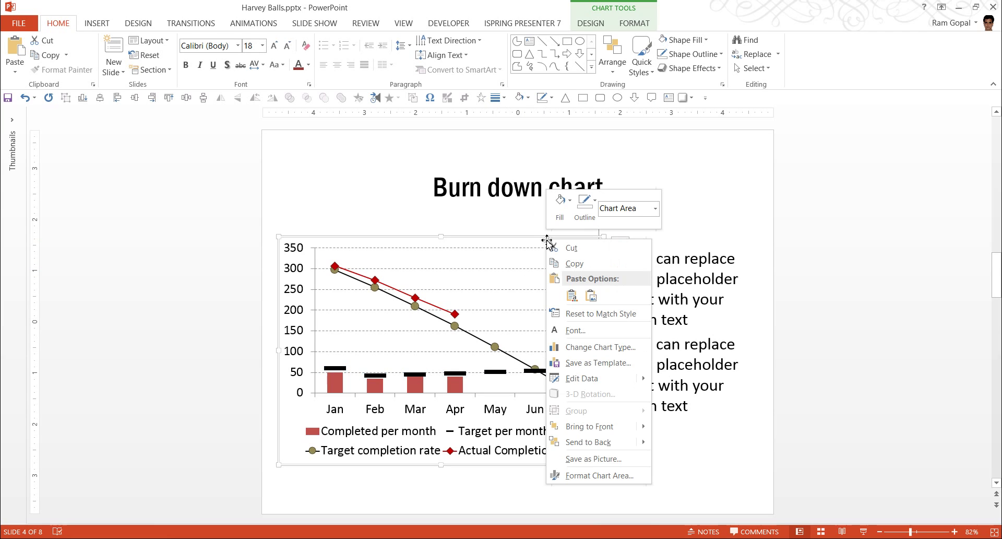
{"action": "left_click", "coordinate": [600, 383]}
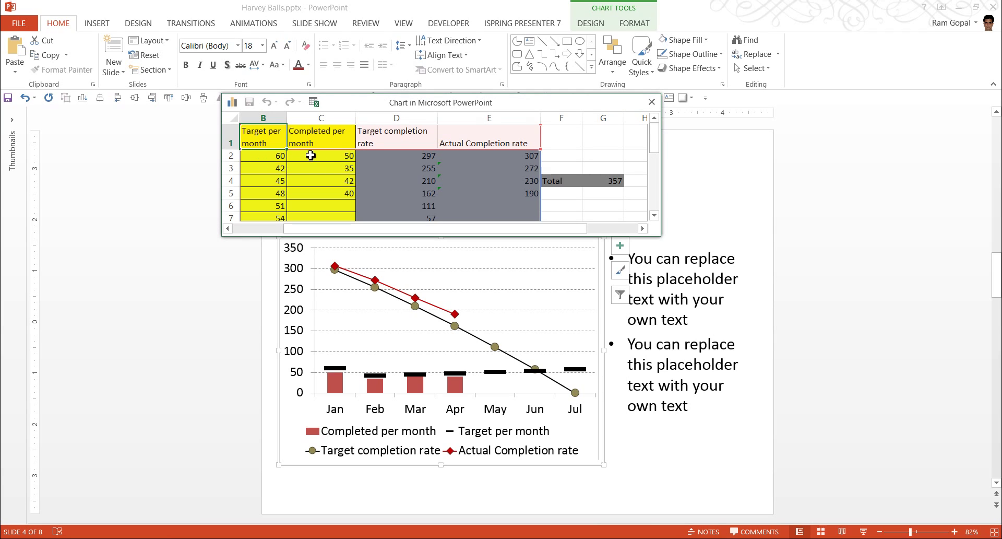
{"action": "left_click", "coordinate": [332, 194]}
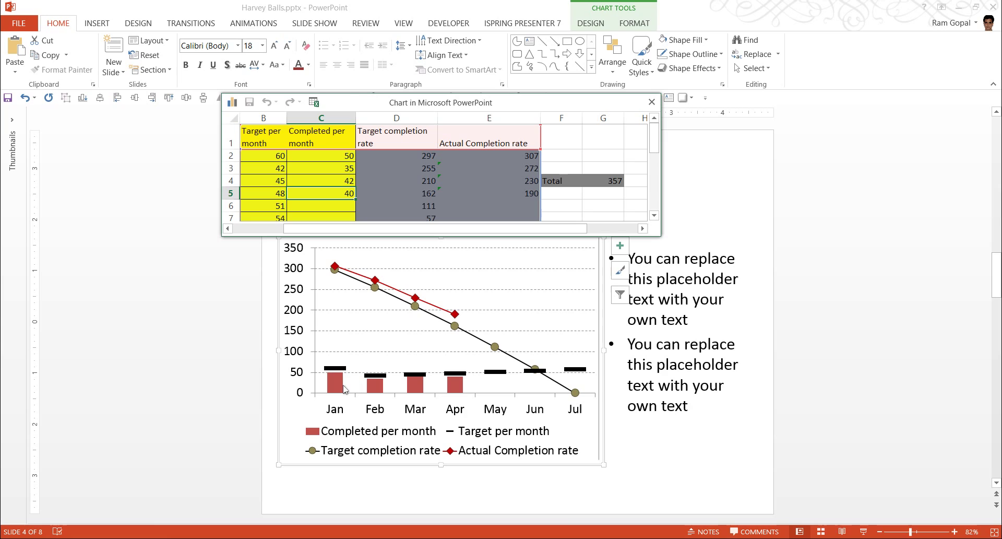
{"action": "left_click", "coordinate": [276, 159]}
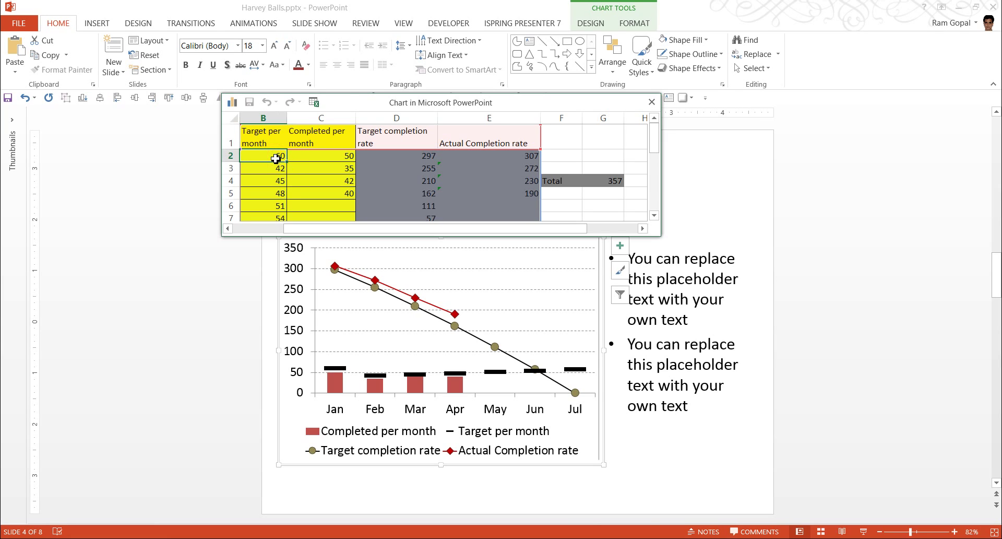
{"action": "type", "text": "80"}
{"action": "key", "text": "Return"}
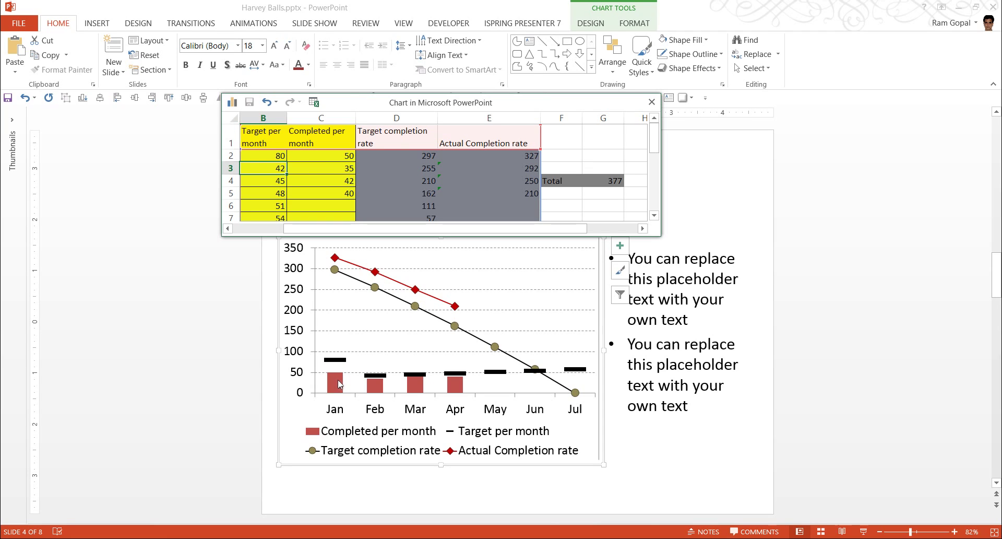
Set January completed in C2 to 120 and close the data sheet.
{"action": "left_click", "coordinate": [274, 155]}
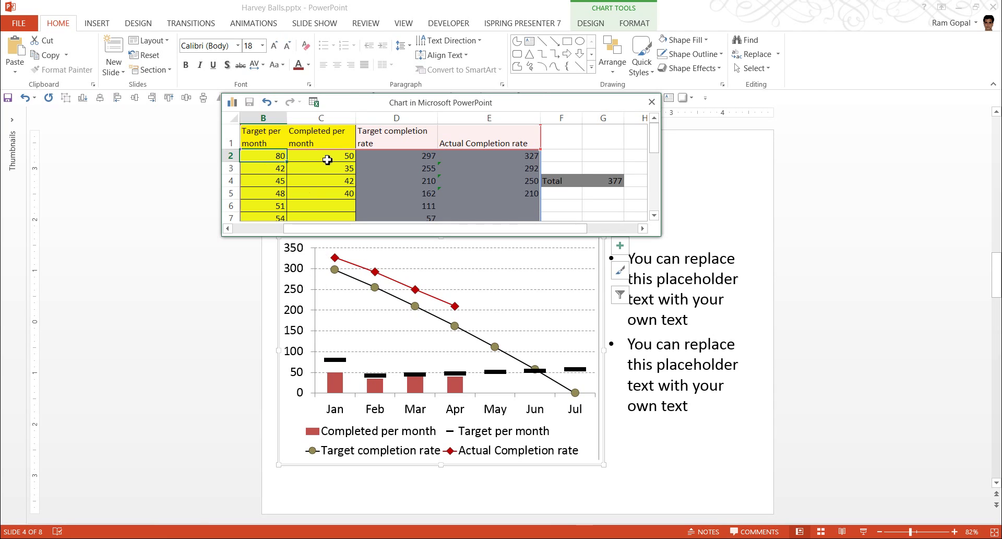
{"action": "left_click", "coordinate": [327, 159]}
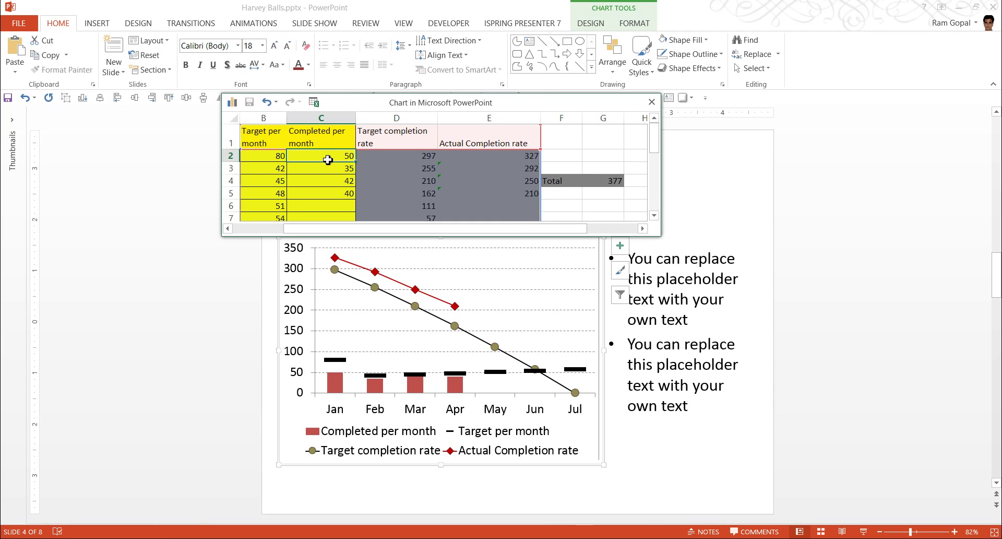
{"action": "type", "text": "120"}
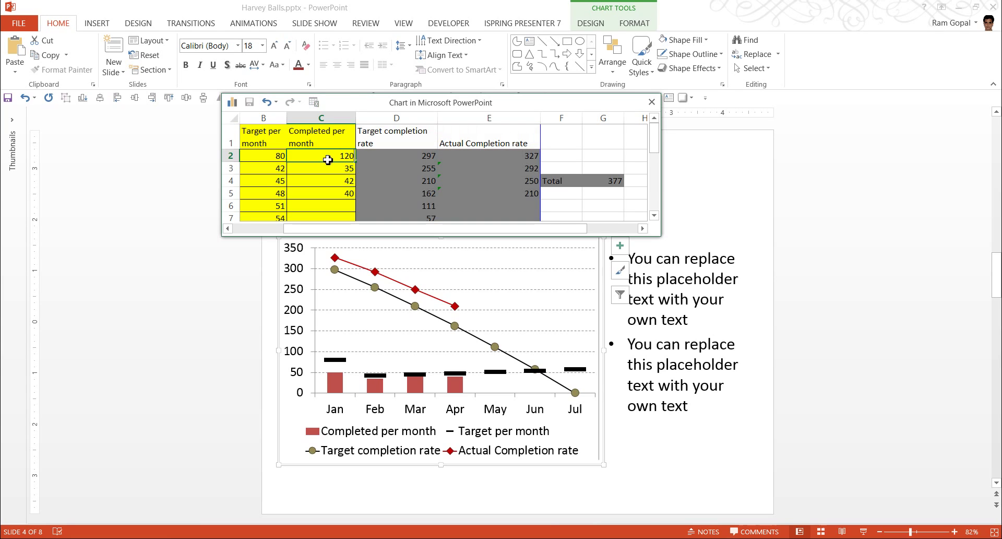
{"action": "key", "text": "Return"}
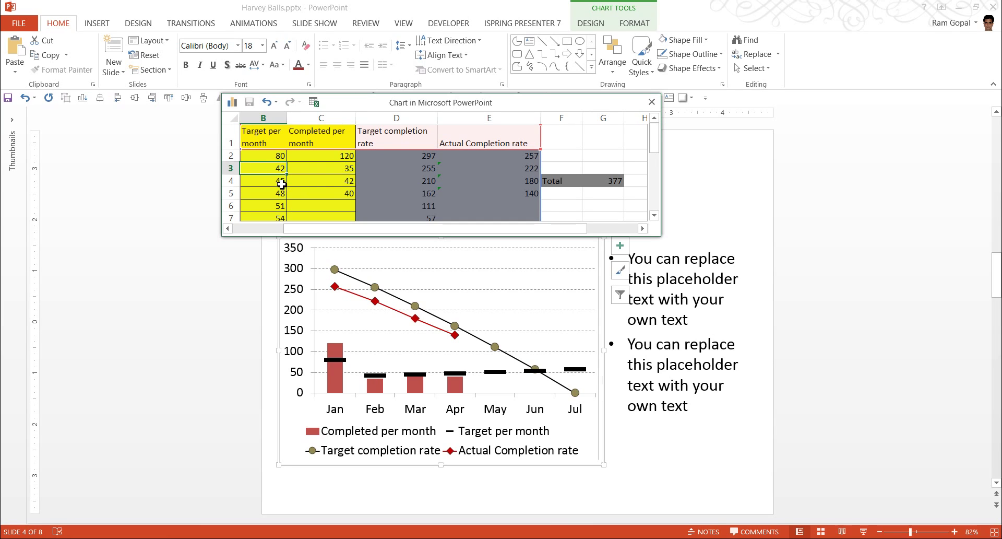
{"action": "left_click", "coordinate": [651, 102]}
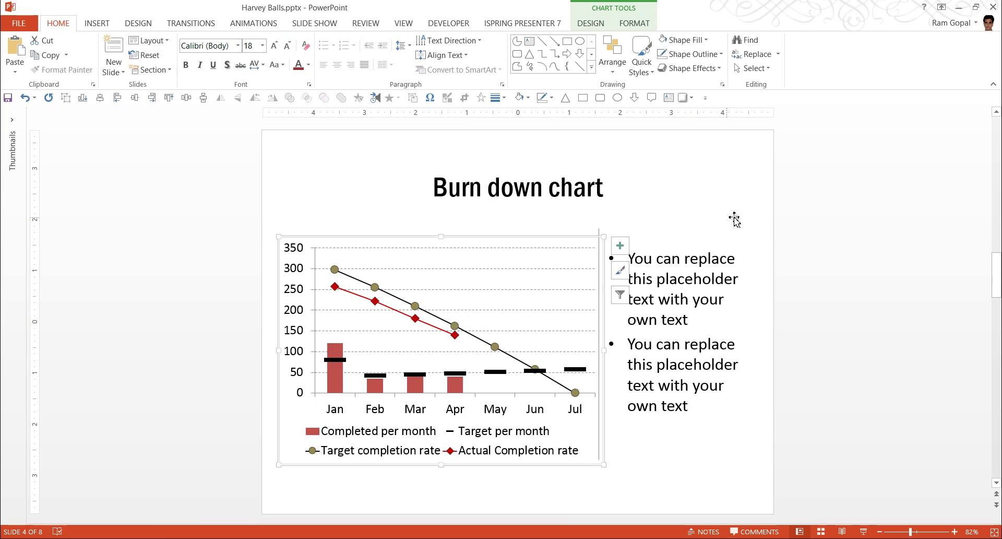
{"action": "left_click", "coordinate": [796, 210]}
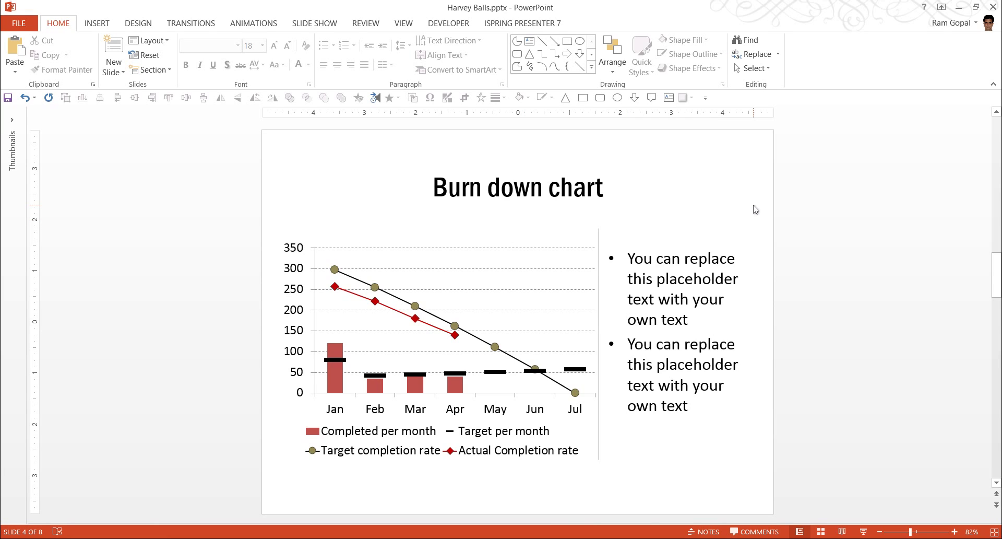
Review slide 5's cumulative achievement data sheet, then go to slide 6, Control chart.
{"action": "scroll", "coordinate": [756, 210], "scroll_direction": "down", "scroll_amount": 1}
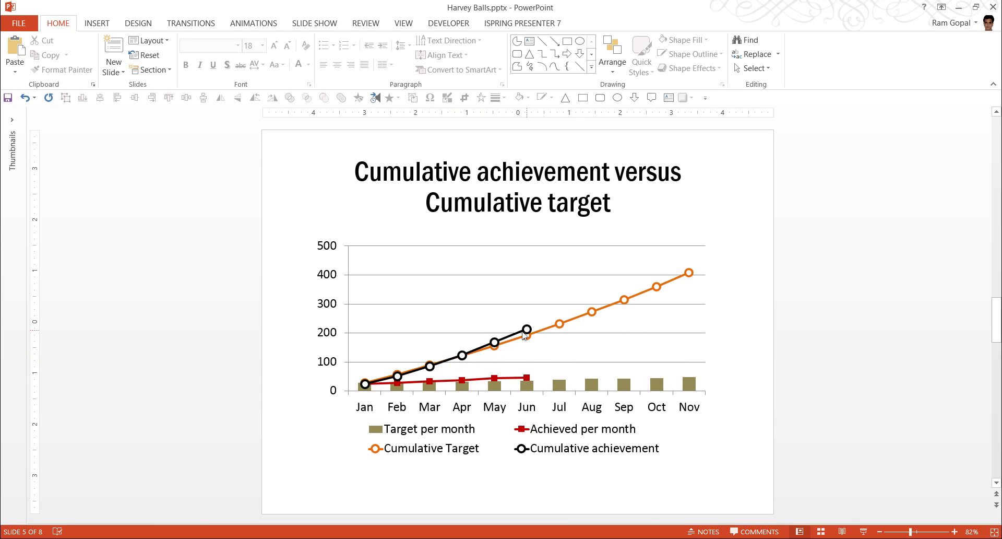
{"action": "mouse_move", "coordinate": [529, 330]}
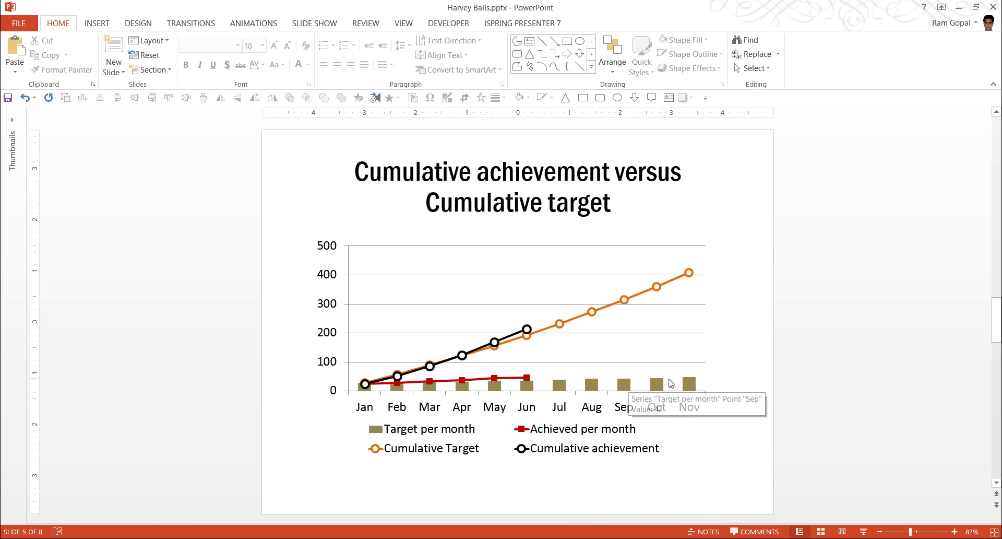
{"action": "mouse_move", "coordinate": [528, 380]}
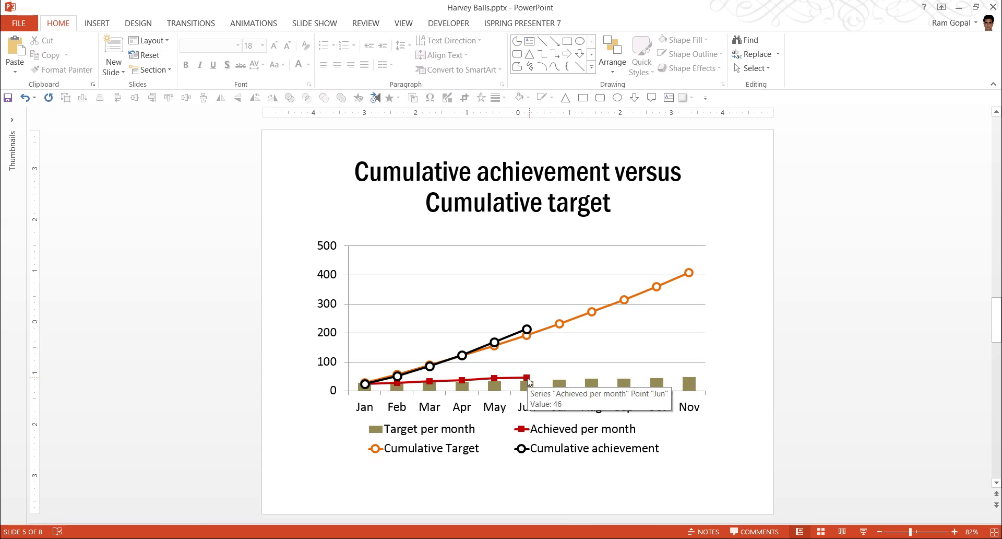
{"action": "right_click", "coordinate": [624, 273]}
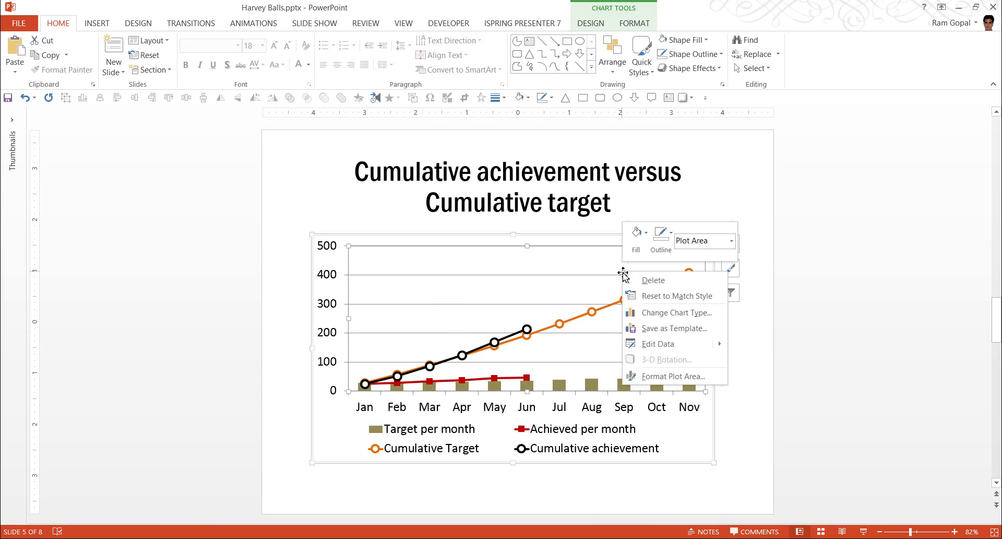
{"action": "left_click", "coordinate": [657, 343]}
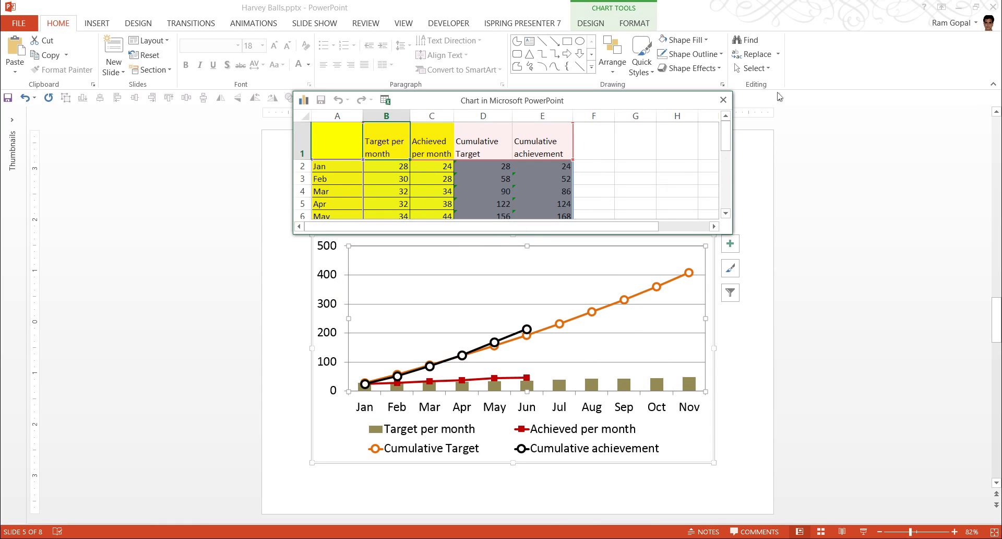
{"action": "left_click", "coordinate": [725, 102]}
{"action": "scroll", "coordinate": [868, 250], "scroll_direction": "down", "scroll_amount": 1}
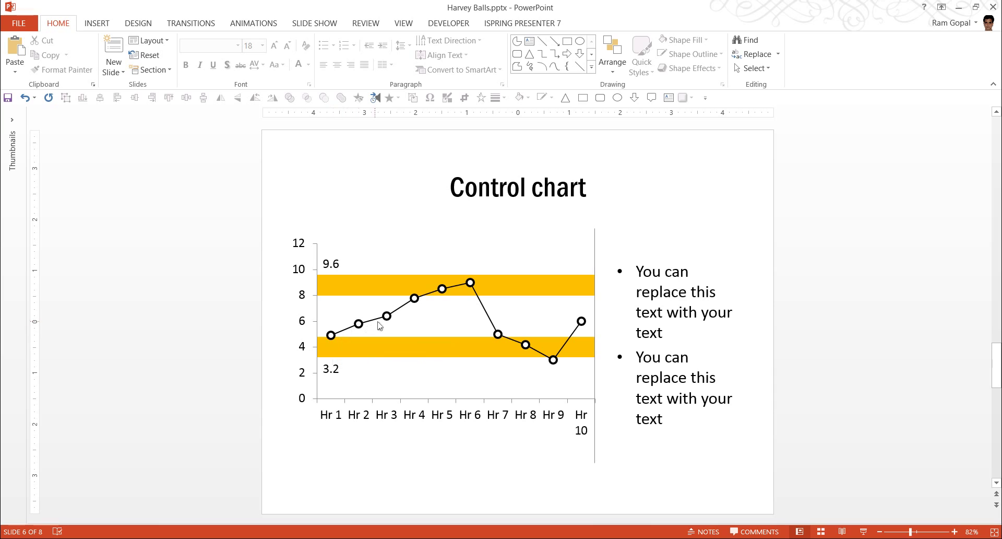
Open the control chart's data sheet through Edit Data on its plot area.
{"action": "mouse_move", "coordinate": [387, 319]}
{"action": "mouse_move", "coordinate": [340, 284]}
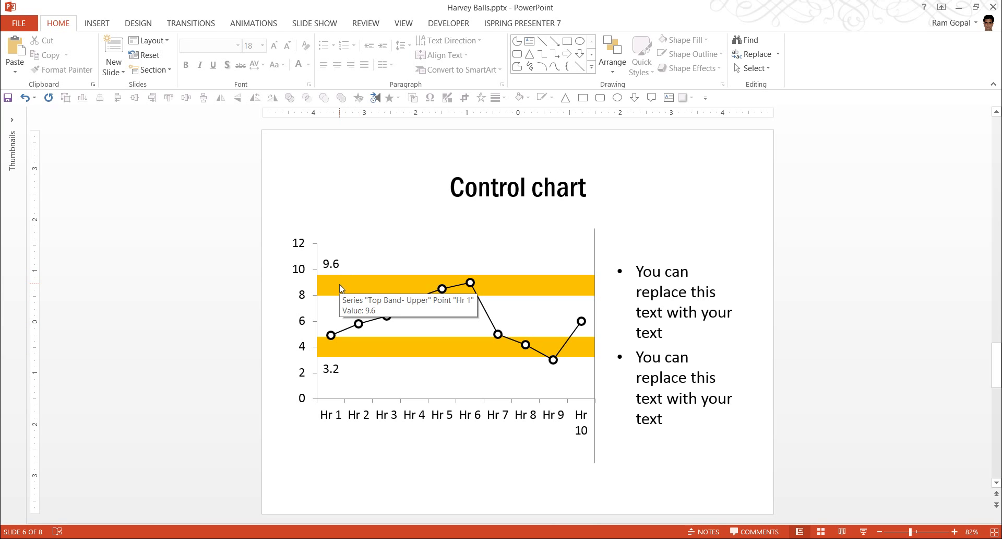
{"action": "left_click", "coordinate": [441, 288]}
{"action": "right_click", "coordinate": [441, 288]}
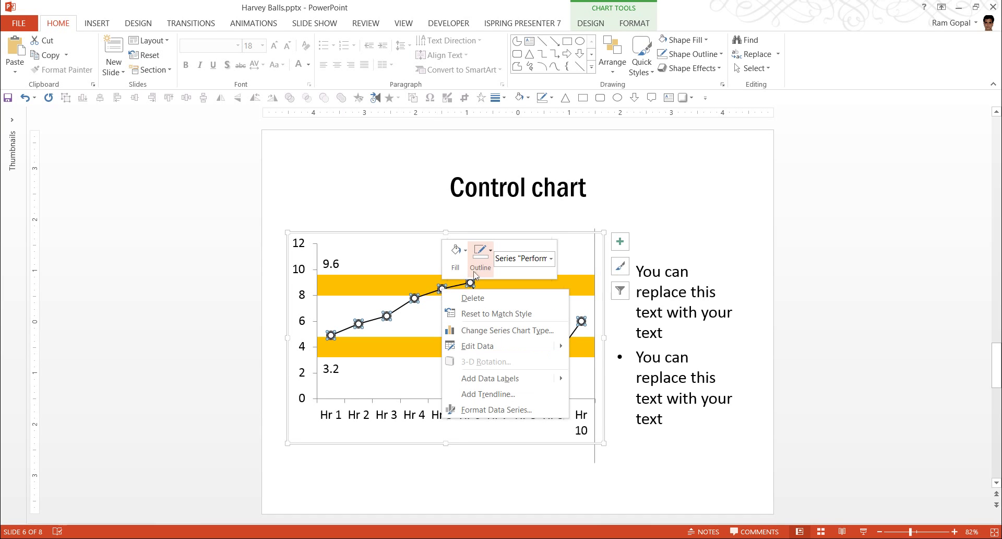
{"action": "left_click", "coordinate": [411, 244]}
{"action": "right_click", "coordinate": [411, 244]}
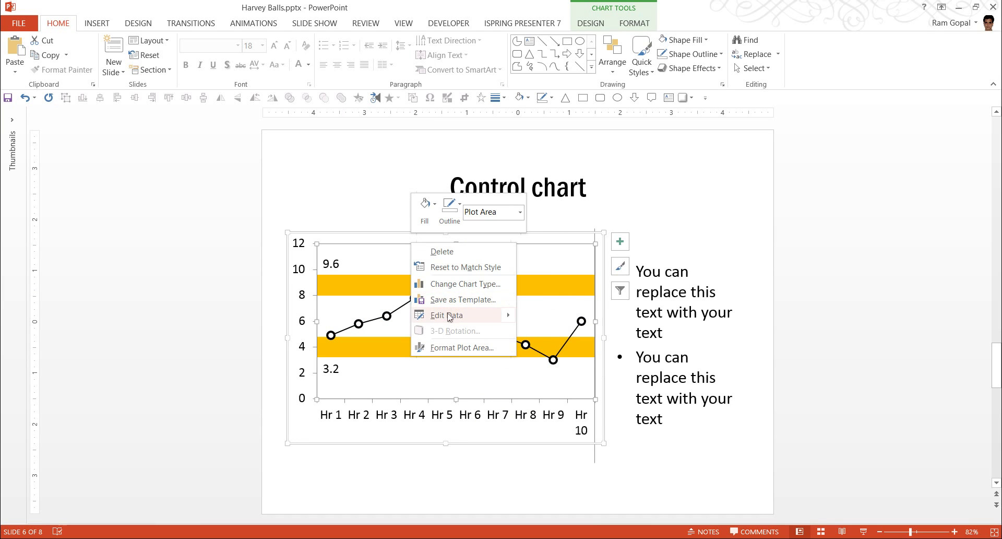
{"action": "left_click", "coordinate": [448, 315]}
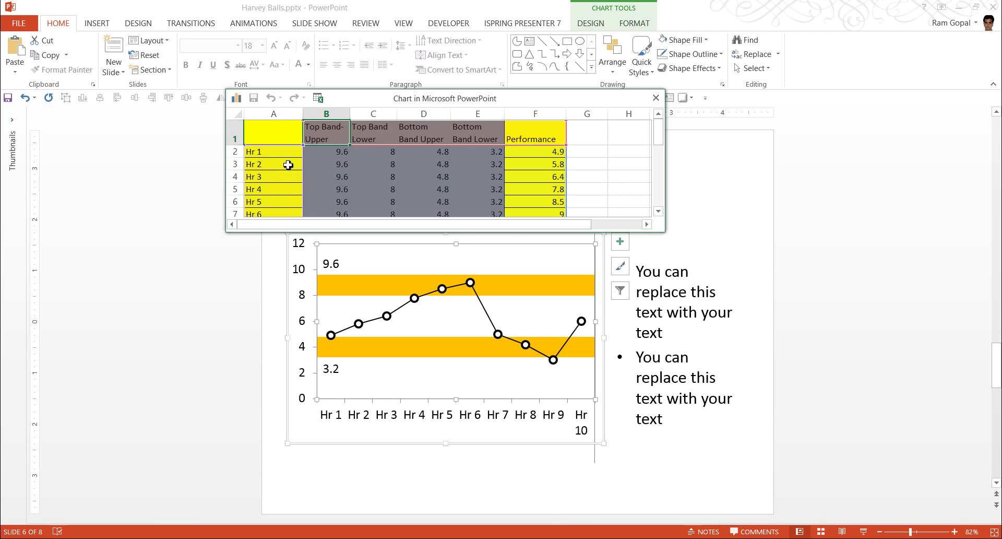
Enter performance 12 for Hr 2 (F3) and 2 for Hr 3 (F4), then close the sheet.
{"action": "left_click", "coordinate": [539, 165]}
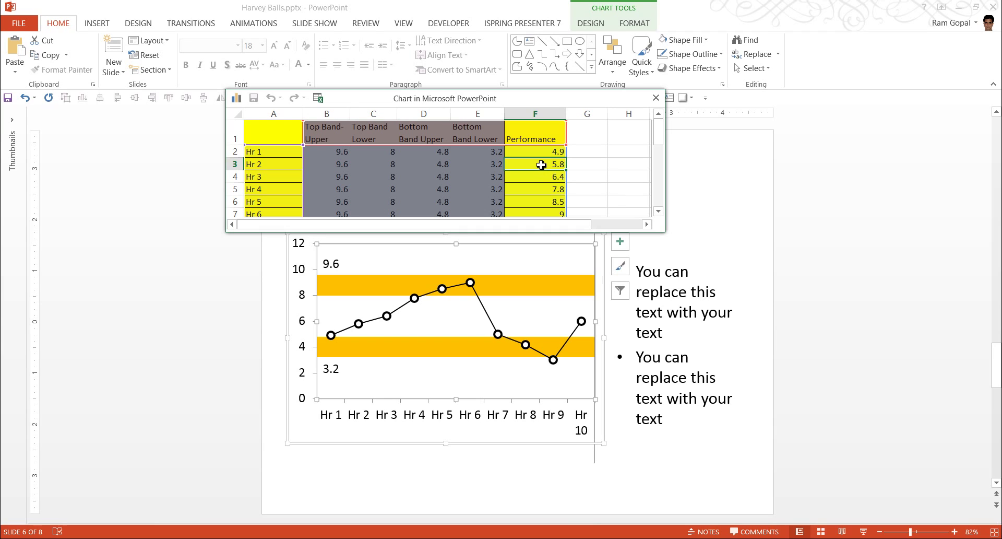
{"action": "type", "text": "12"}
{"action": "key", "text": "Return"}
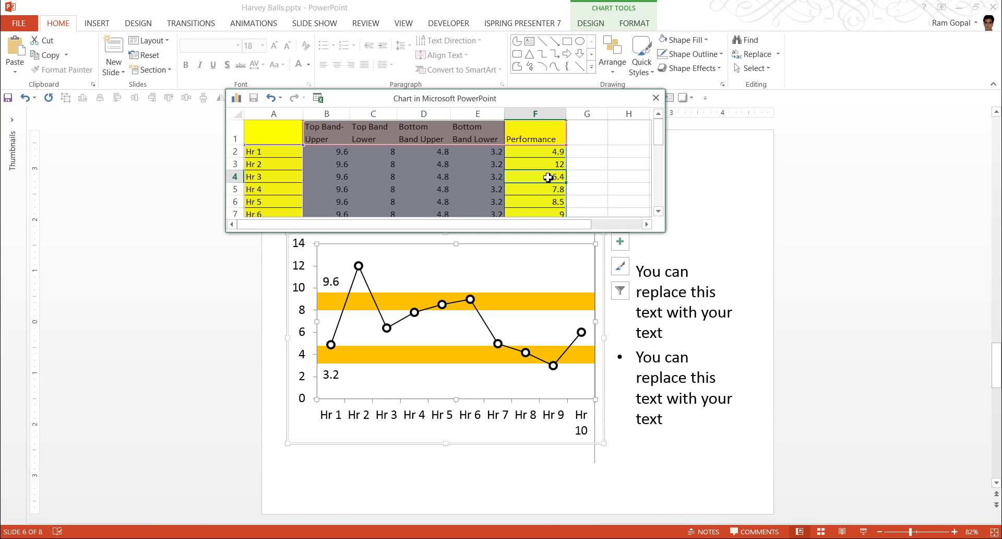
{"action": "type", "text": "2"}
{"action": "key", "text": "Return"}
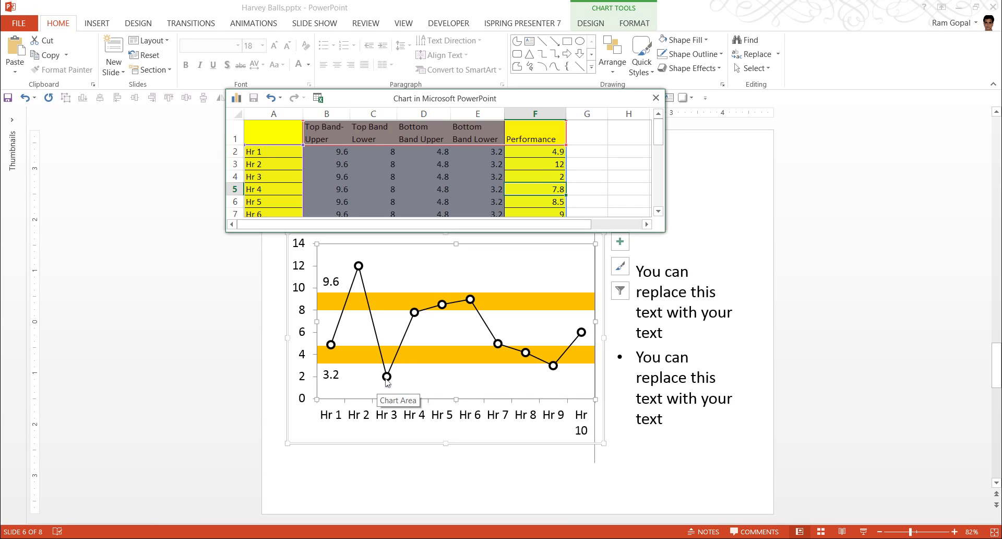
{"action": "left_click", "coordinate": [656, 97]}
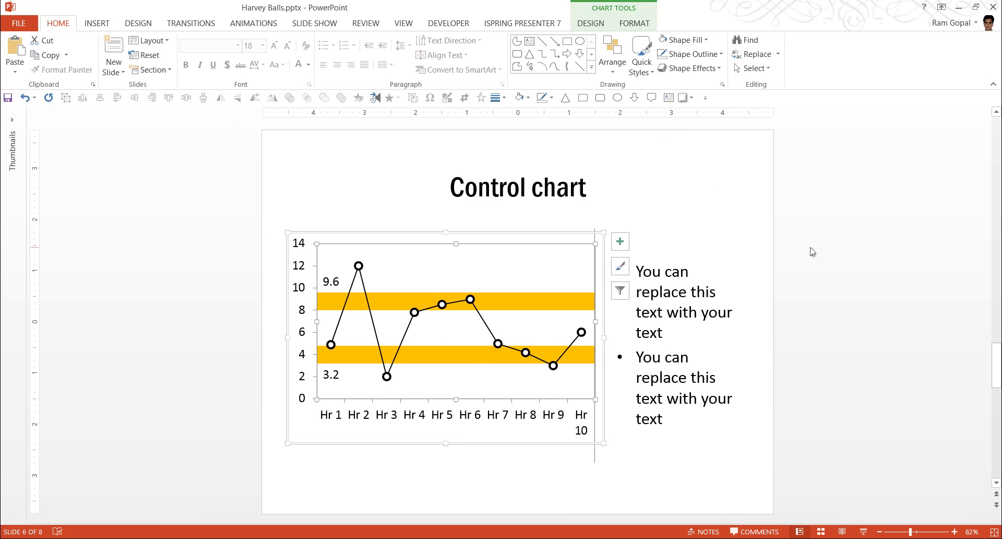
{"action": "left_click", "coordinate": [805, 250]}
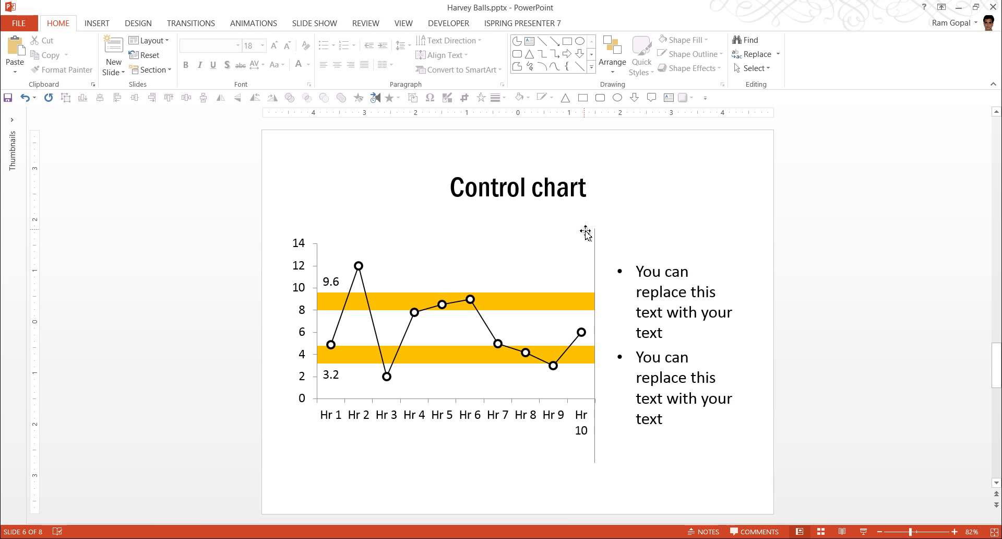
Scroll down to slide 7, '320+ Ready to Use Data Driven Graphs for your Presentations'.
{"action": "scroll", "coordinate": [743, 223], "scroll_direction": "down", "scroll_amount": 1}
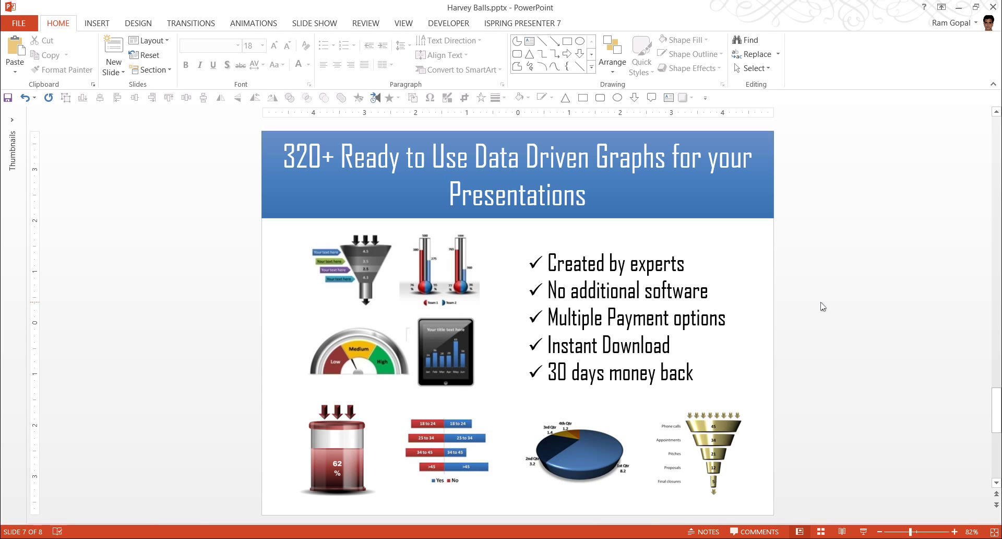
Scroll down to slide 8, 'Please visit us at Presentation-Process.com'.
{"action": "scroll", "coordinate": [822, 307], "scroll_direction": "down", "scroll_amount": 1}
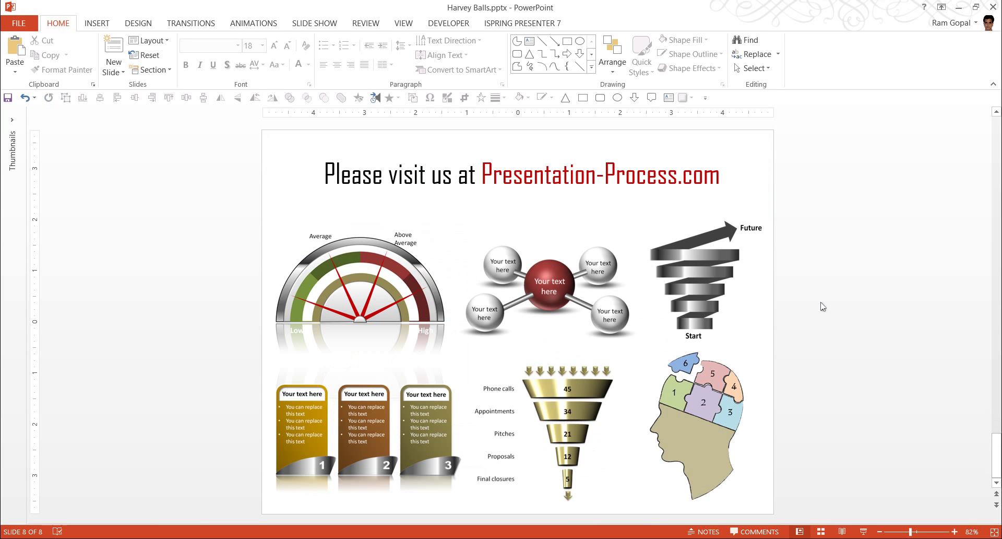